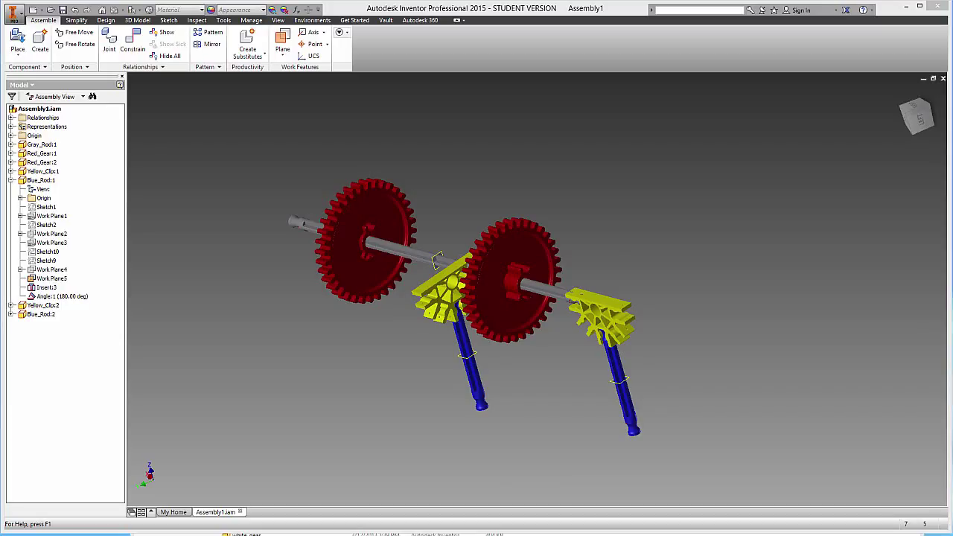
Orient the rod horizontally, expand Red_Gear:2, select its Insert:2 constraint, and fit the assembly.
{"action": "middle_click_drag", "start_coordinate": [543, 362], "coordinate": [680, 330], "text": "shift"}
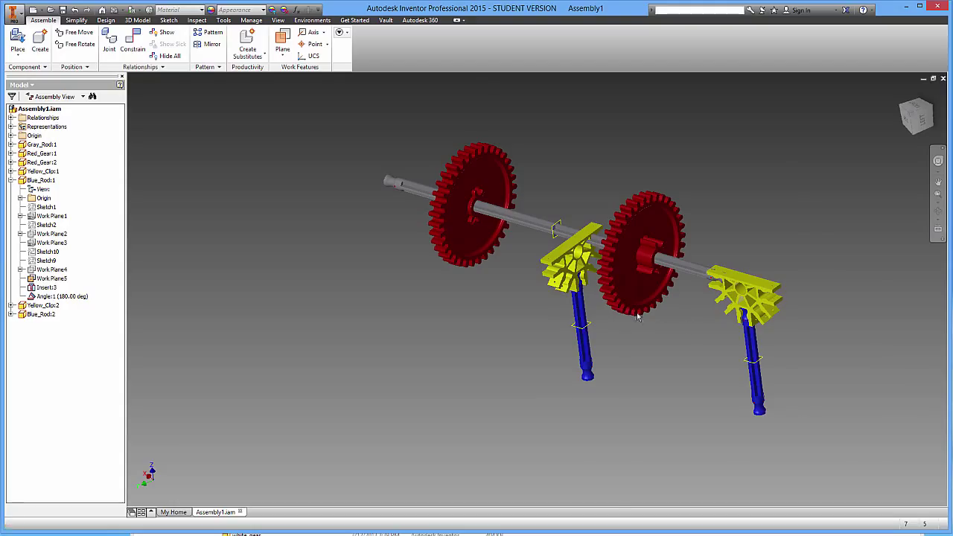
{"action": "scroll", "coordinate": [686, 328], "scroll_direction": "up", "scroll_amount": 3}
{"action": "scroll", "coordinate": [687, 328], "scroll_direction": "down", "scroll_amount": 3}
{"action": "middle_click_drag", "start_coordinate": [551, 246], "coordinate": [494, 238]}
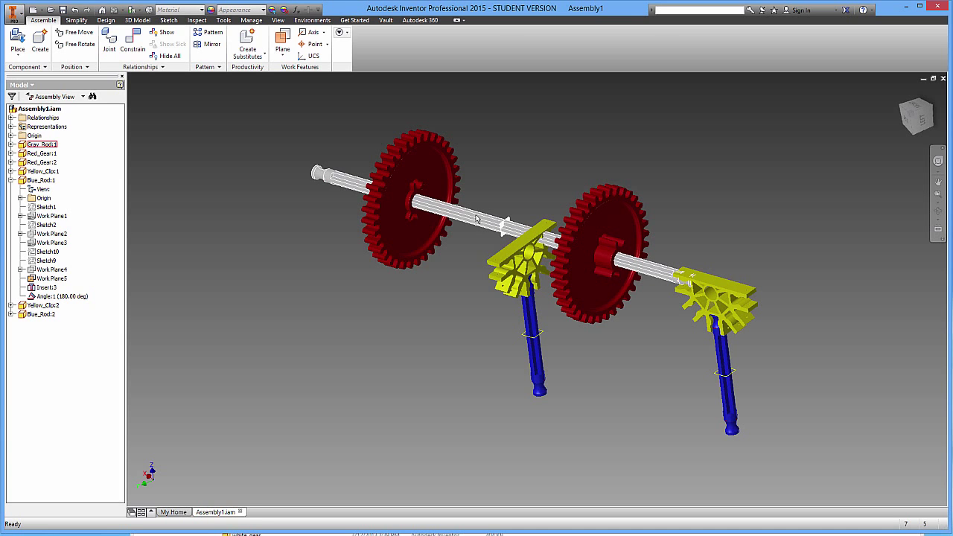
{"action": "scroll", "coordinate": [398, 211], "scroll_direction": "up", "scroll_amount": 2}
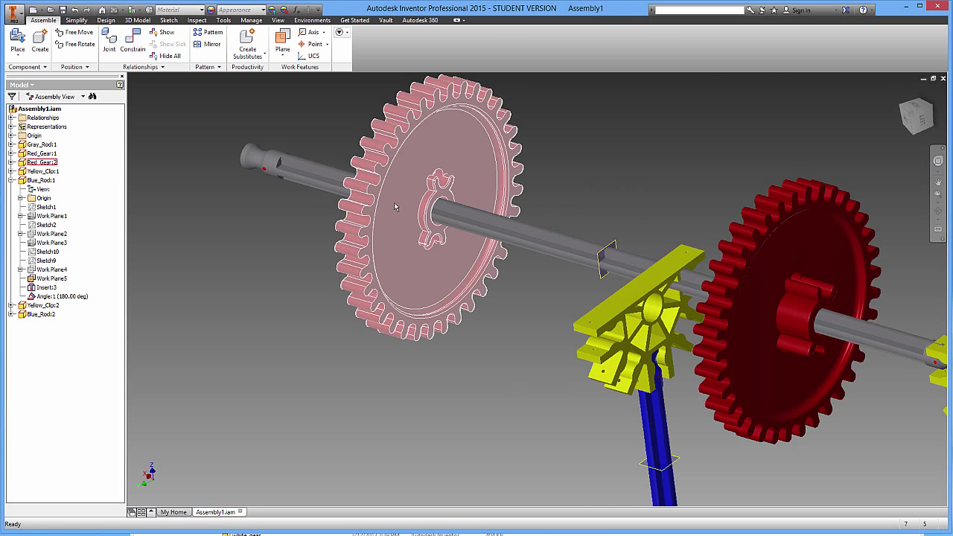
{"action": "middle_click_drag", "start_coordinate": [398, 206], "coordinate": [404, 221]}
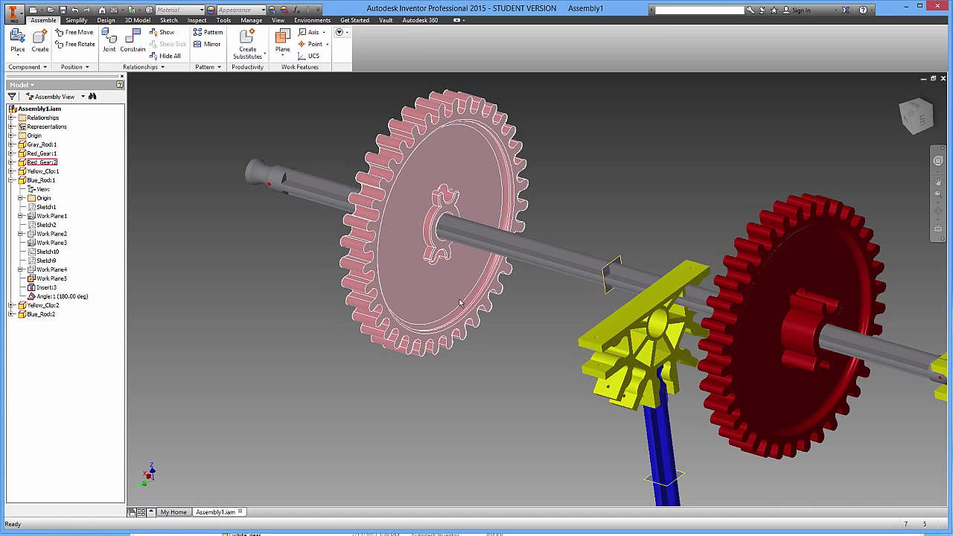
{"action": "left_click", "coordinate": [436, 342]}
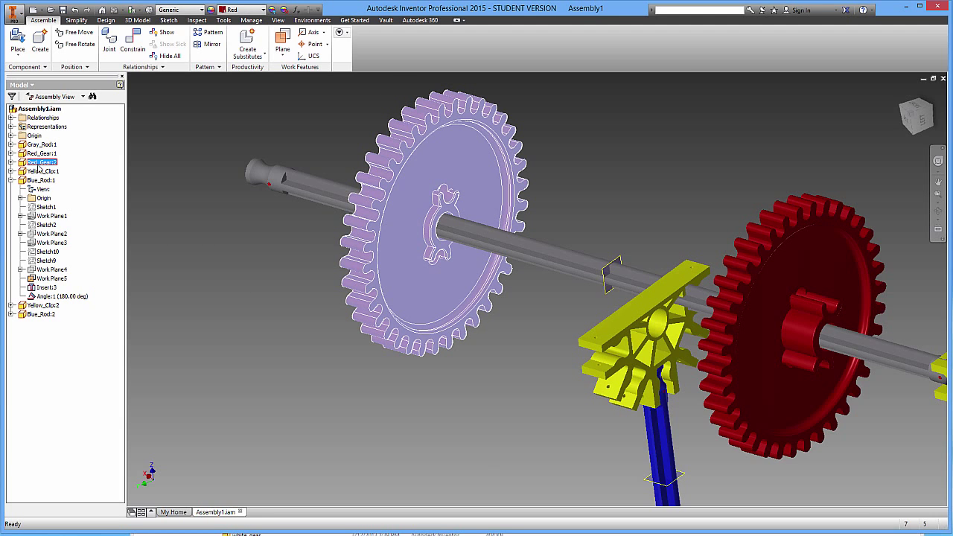
{"action": "left_click", "coordinate": [11, 163]}
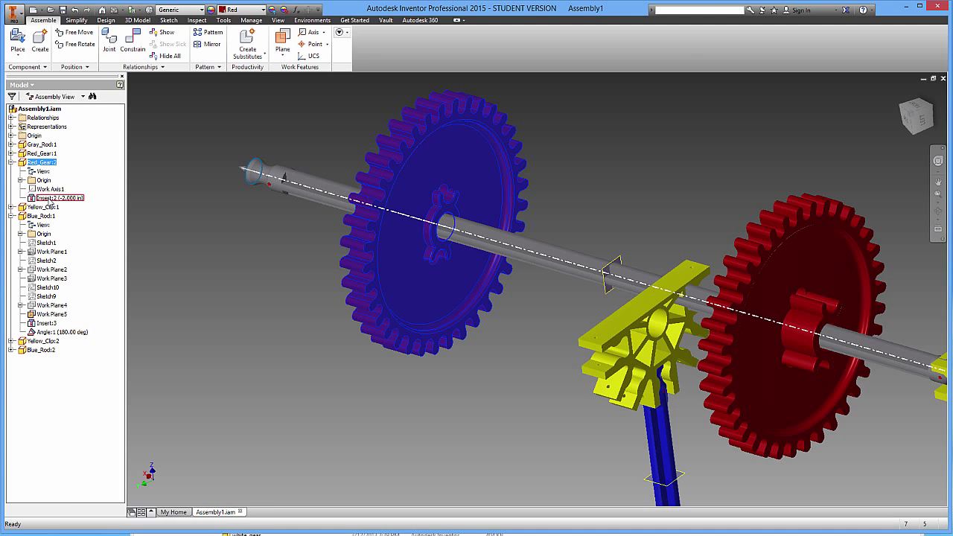
{"action": "left_click", "coordinate": [49, 199]}
{"action": "key", "text": "Home"}
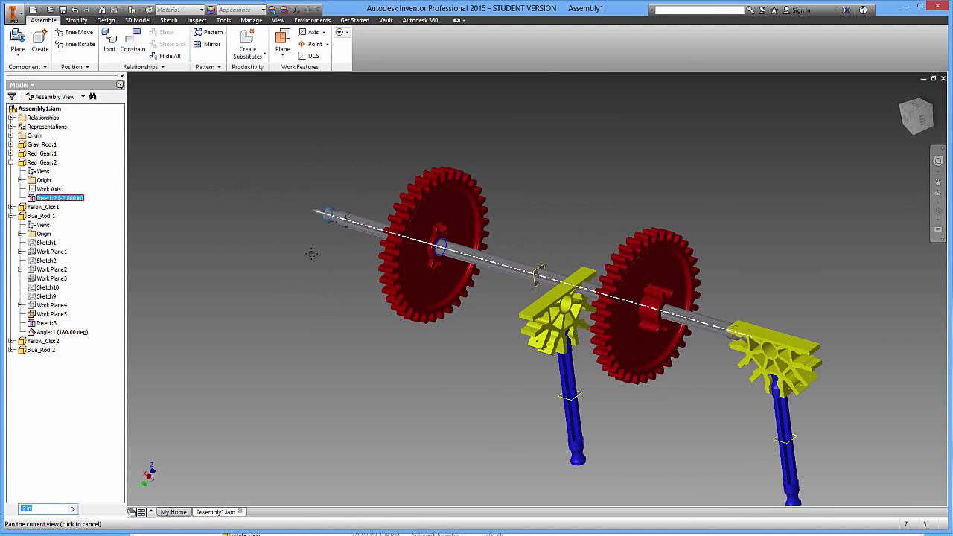
Drive the Insert:2 constraint to run the red gear from -2 in to 8 in and back.
{"action": "right_click", "coordinate": [65, 201]}
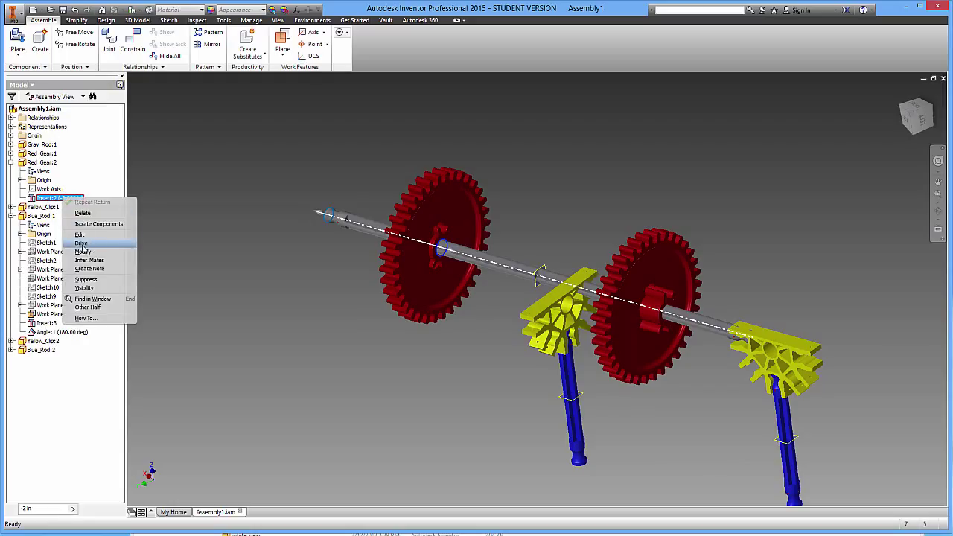
{"action": "left_click", "coordinate": [81, 244]}
{"action": "middle_click_drag", "start_coordinate": [322, 243], "coordinate": [480, 297]}
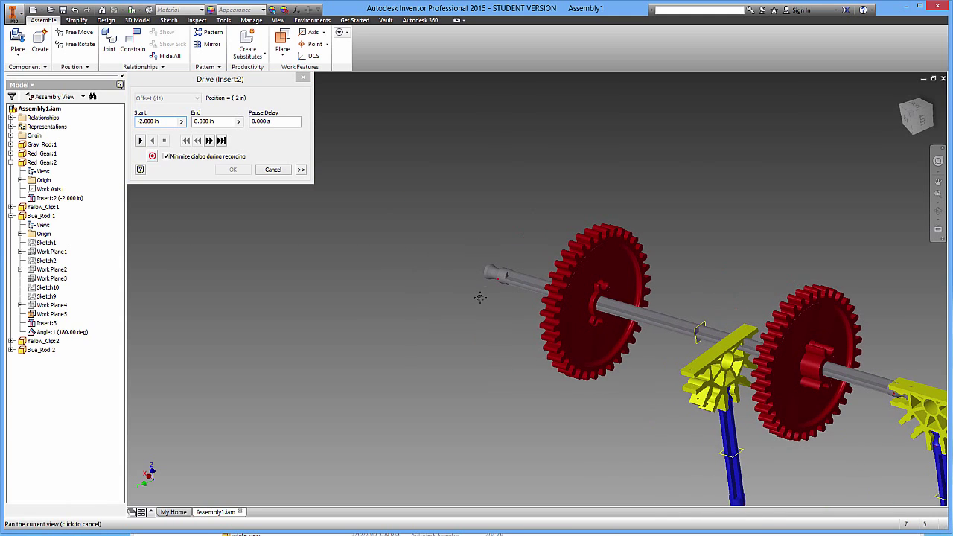
{"action": "left_click", "coordinate": [141, 142]}
{"action": "left_click", "coordinate": [152, 141]}
{"action": "scroll", "coordinate": [442, 295], "scroll_direction": "up", "scroll_amount": 3}
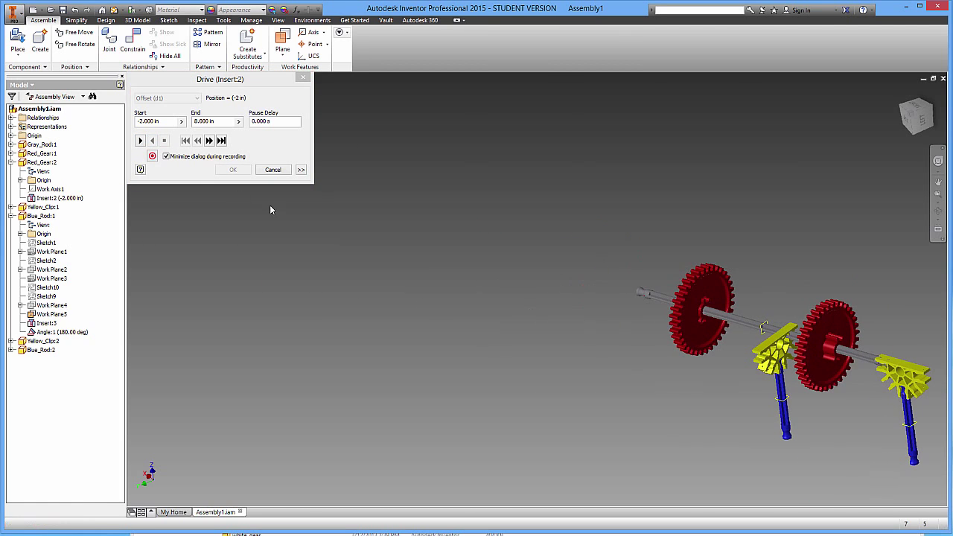
Repeat the 8 in forward and reverse run twice, ending at -2 in, and close the Drive dialog.
{"action": "left_click", "coordinate": [140, 141]}
{"action": "left_click", "coordinate": [151, 142]}
{"action": "left_click", "coordinate": [139, 140]}
{"action": "left_click", "coordinate": [152, 141]}
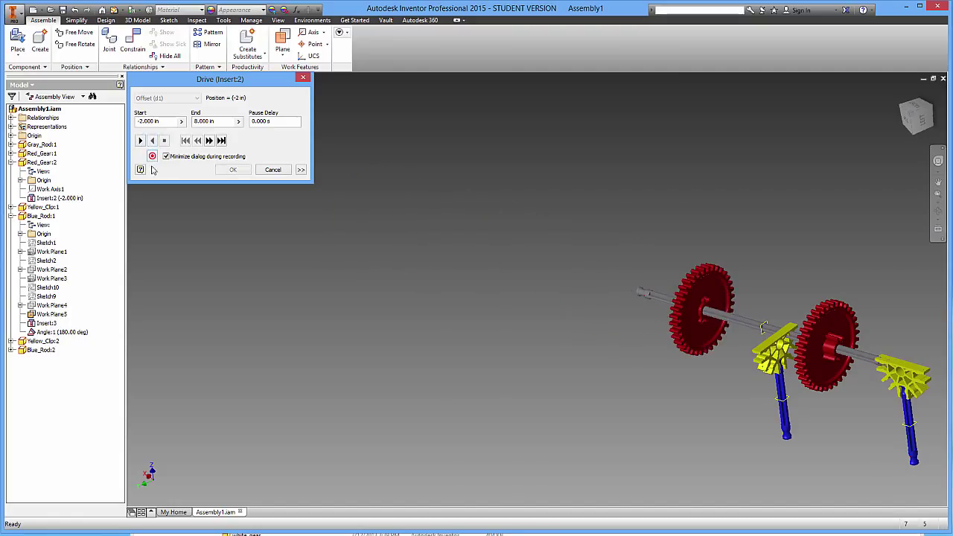
{"action": "left_click", "coordinate": [64, 200]}
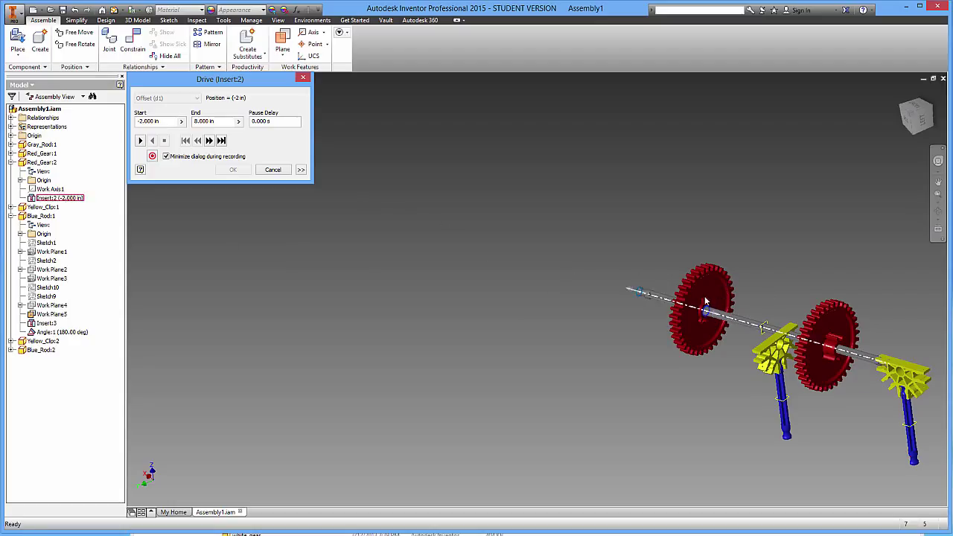
{"action": "left_click", "coordinate": [302, 77]}
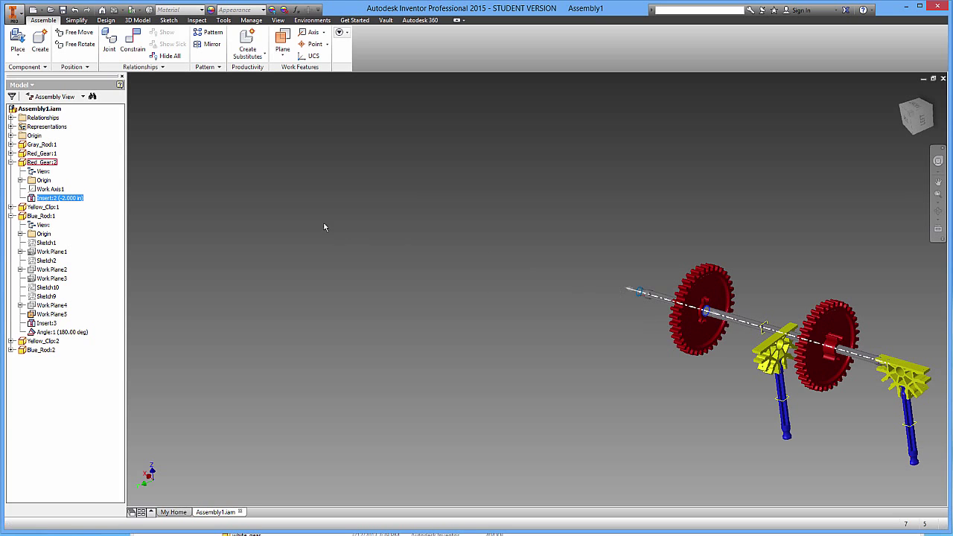
{"action": "middle_click_drag", "start_coordinate": [774, 350], "coordinate": [599, 275]}
{"action": "scroll", "coordinate": [584, 277], "scroll_direction": "up", "scroll_amount": 10}
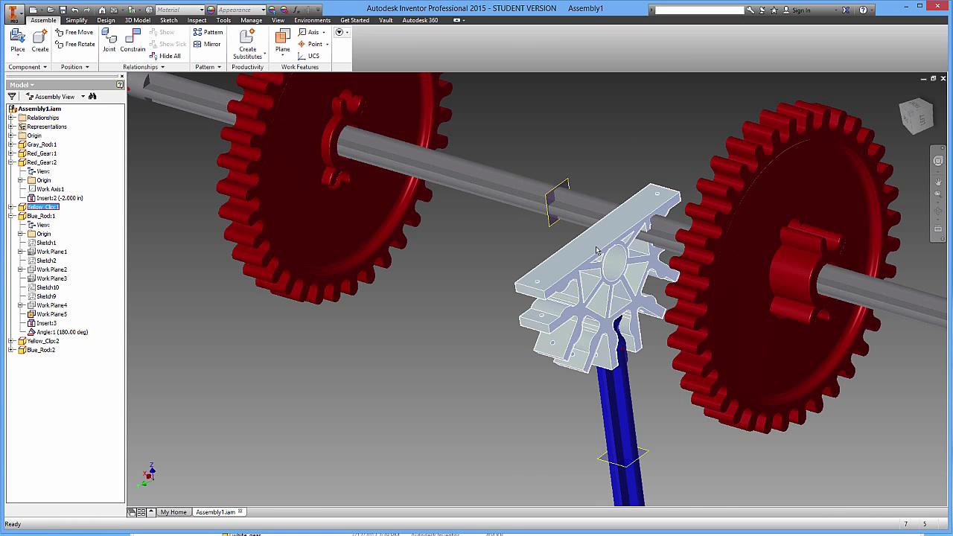
Drive Yellow_Clip:1's Angle:1 from 180 deg to a 4000 deg end angle and play it forward.
{"action": "left_click", "coordinate": [11, 208]}
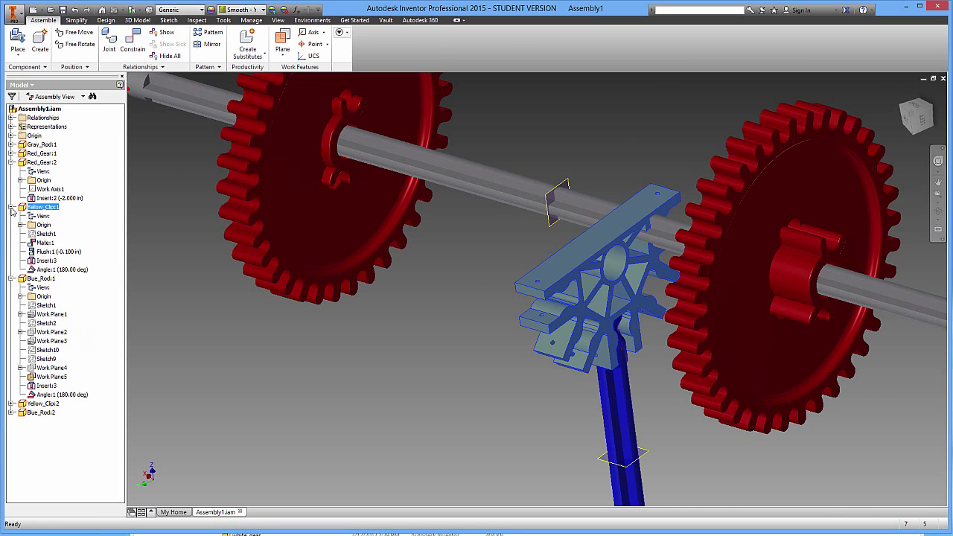
{"action": "right_click", "coordinate": [54, 274]}
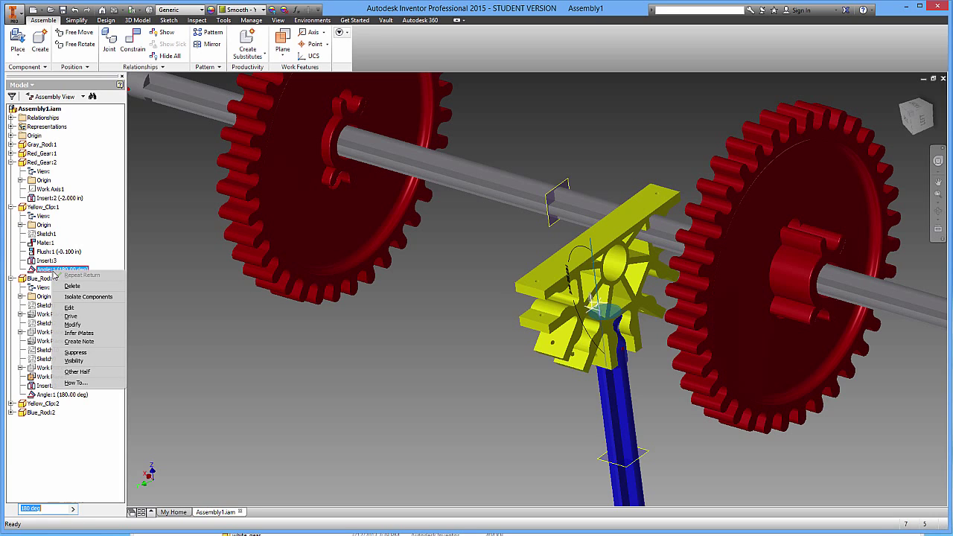
{"action": "left_click", "coordinate": [82, 317]}
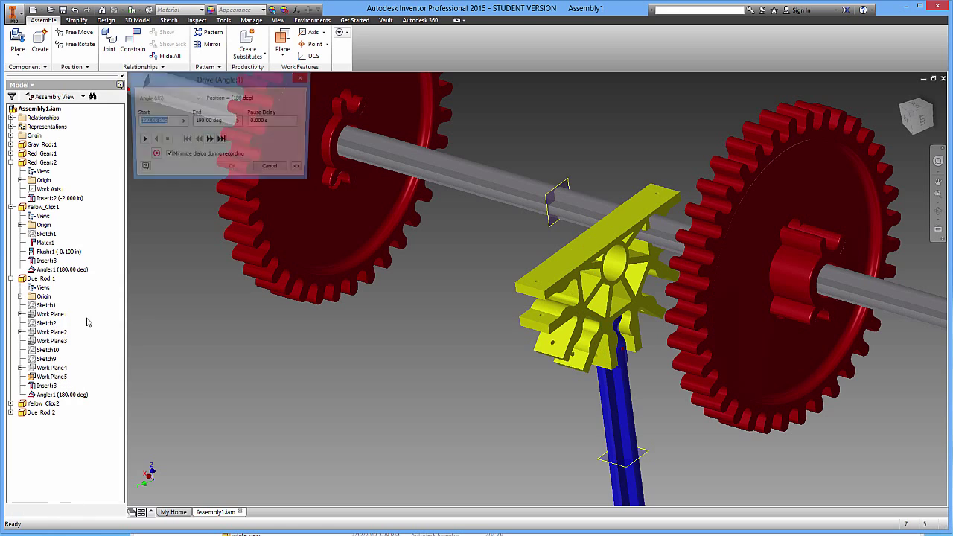
{"action": "left_click", "coordinate": [201, 121]}
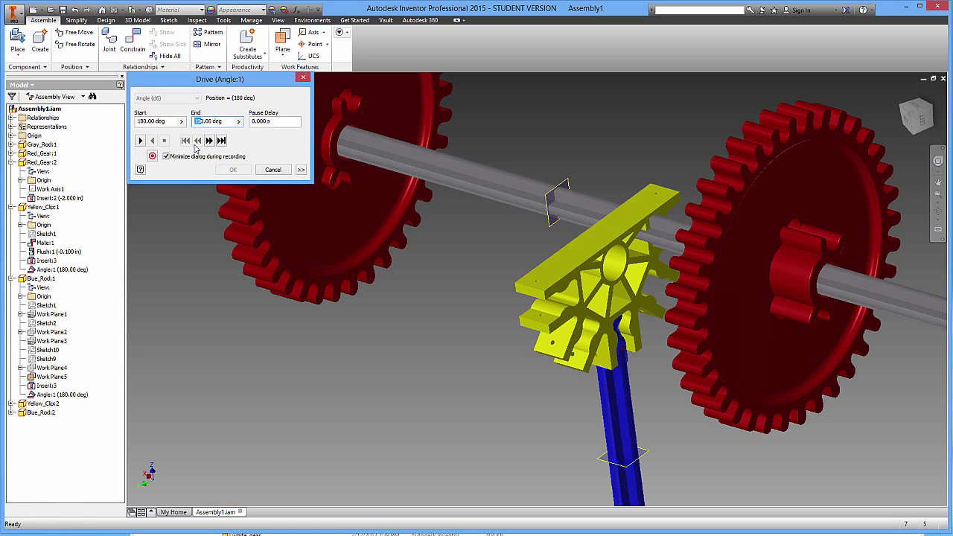
{"action": "type", "text": "400"}
{"action": "scroll", "coordinate": [378, 241], "scroll_direction": "down", "scroll_amount": 4}
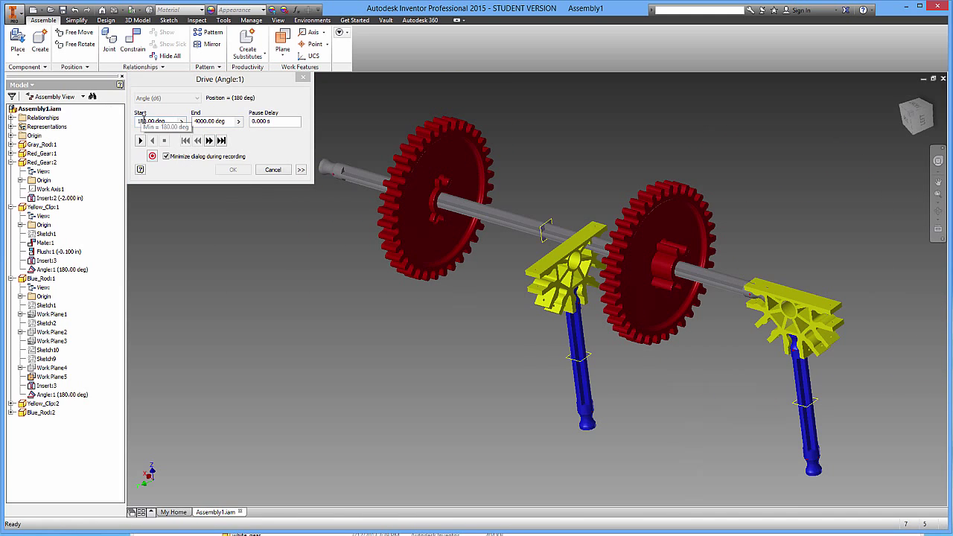
{"action": "left_click", "coordinate": [140, 140]}
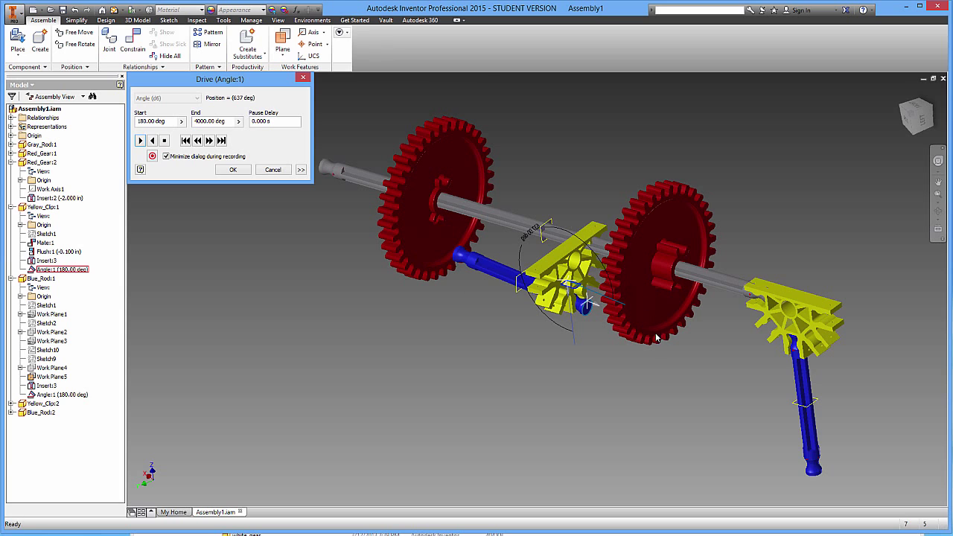
{"action": "scroll", "coordinate": [550, 277], "scroll_direction": "up", "scroll_amount": 3}
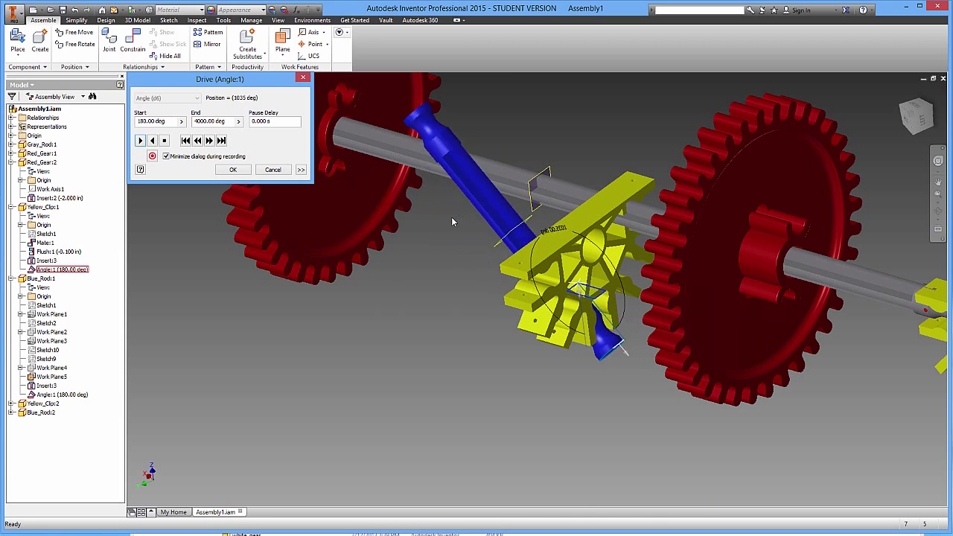
{"action": "left_click", "coordinate": [303, 77]}
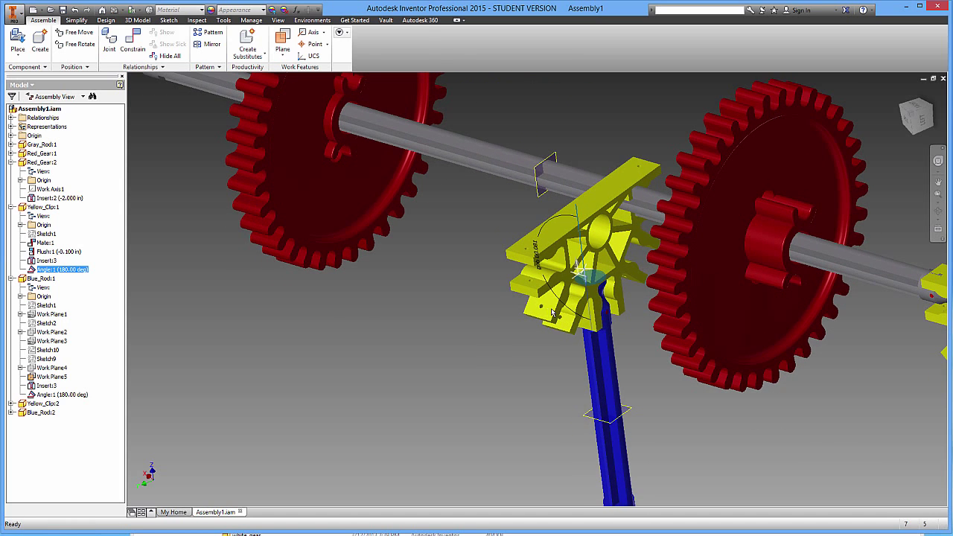
Fit and orbit the assembly, return to the home view, and show the Environments tools.
{"action": "key", "text": "Home"}
{"action": "middle_click_drag", "start_coordinate": [554, 313], "coordinate": [673, 325], "text": "shift"}
{"action": "scroll", "coordinate": [673, 325], "scroll_direction": "up", "scroll_amount": 5}
{"action": "scroll", "coordinate": [673, 325], "scroll_direction": "down", "scroll_amount": 5}
{"action": "scroll", "coordinate": [629, 308], "scroll_direction": "up", "scroll_amount": 1}
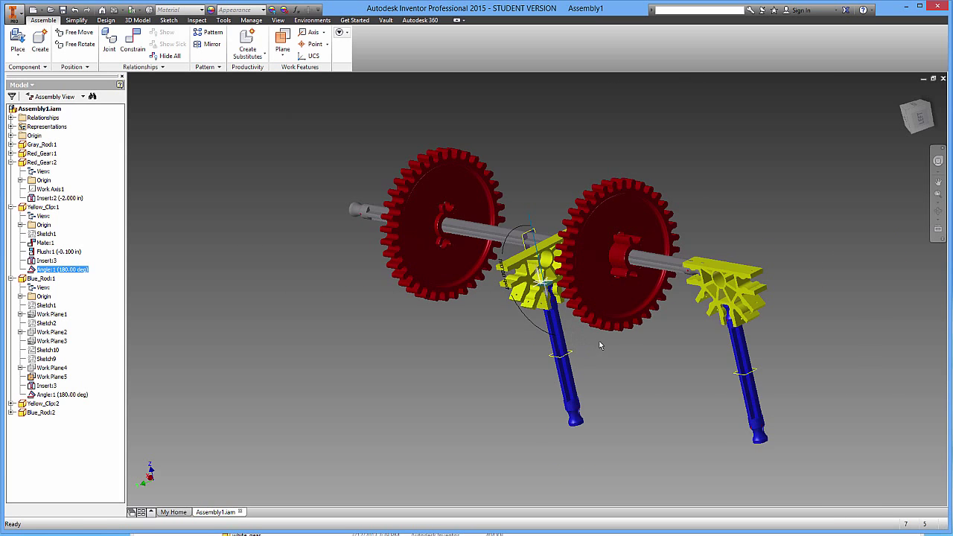
{"action": "middle_click_drag", "start_coordinate": [575, 336], "coordinate": [635, 356], "text": "shift"}
{"action": "key", "text": "F5"}
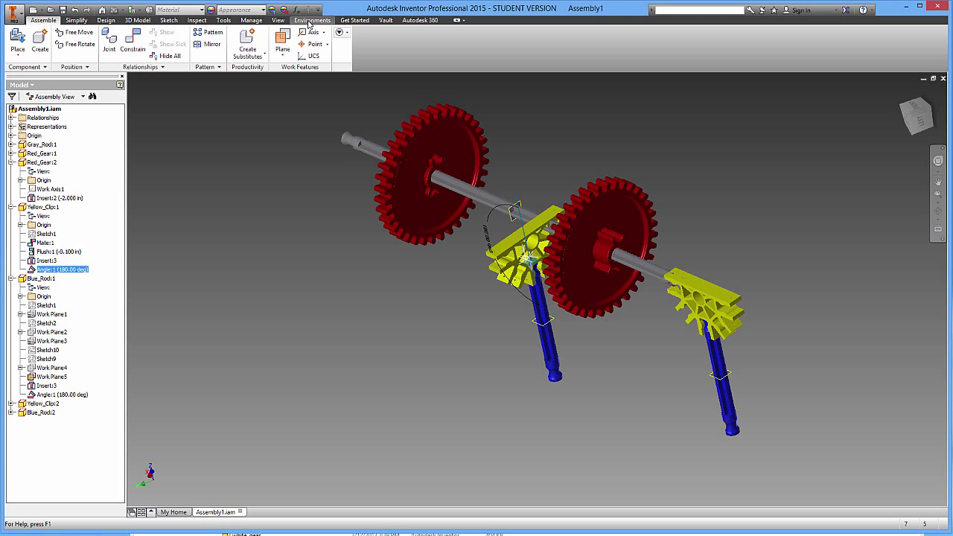
{"action": "left_click", "coordinate": [313, 20]}
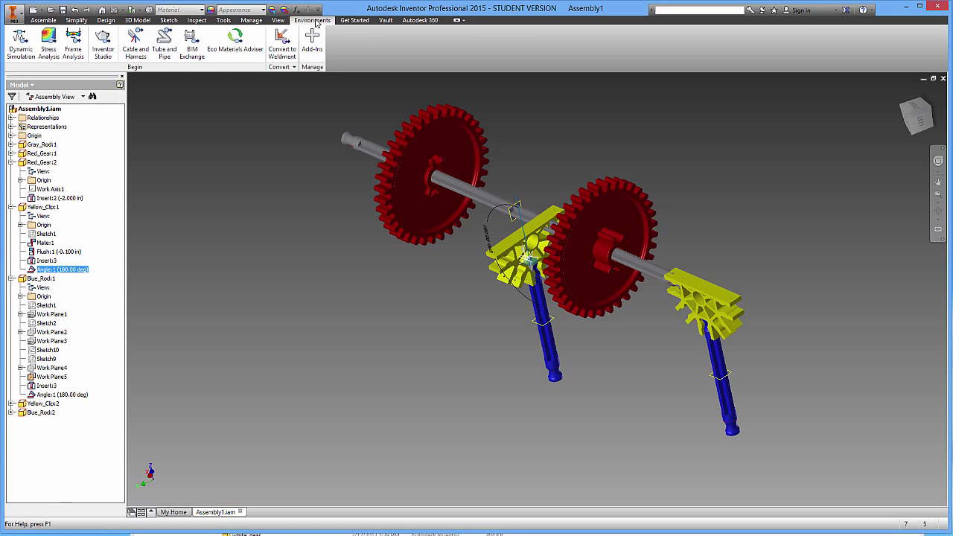
Enter Inventor Studio, render a 640×480 still of the assembly, inspect it, and check lighting styles.
{"action": "left_click", "coordinate": [103, 46]}
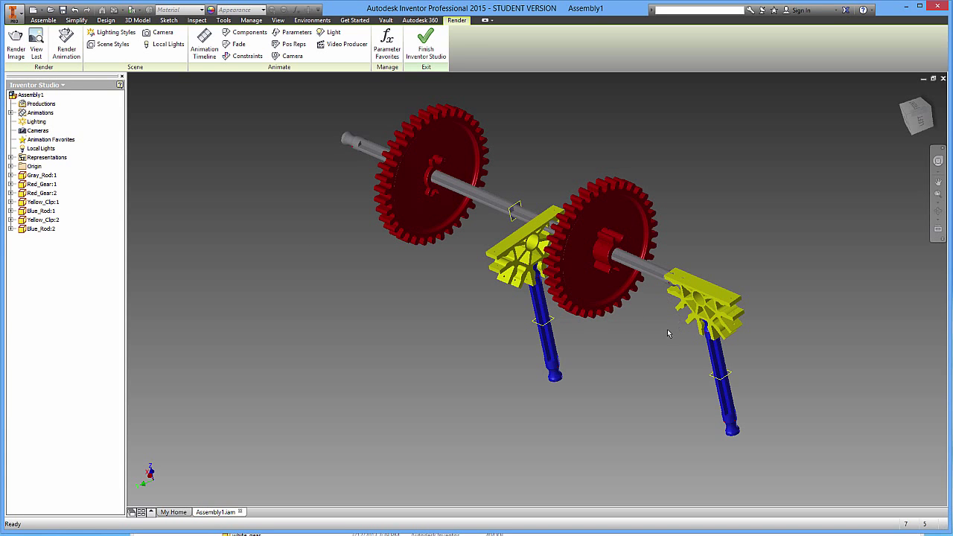
{"action": "left_click", "coordinate": [11, 46]}
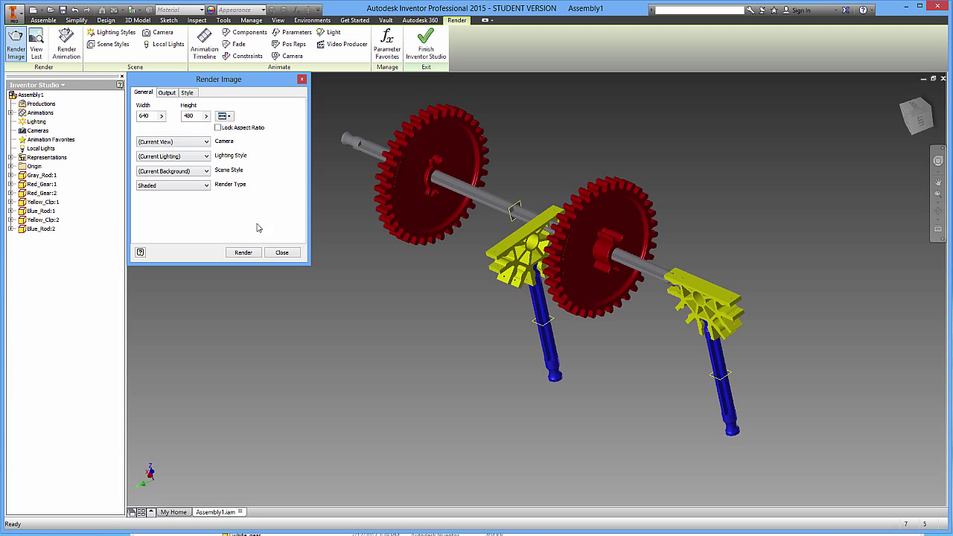
{"action": "left_click", "coordinate": [244, 252]}
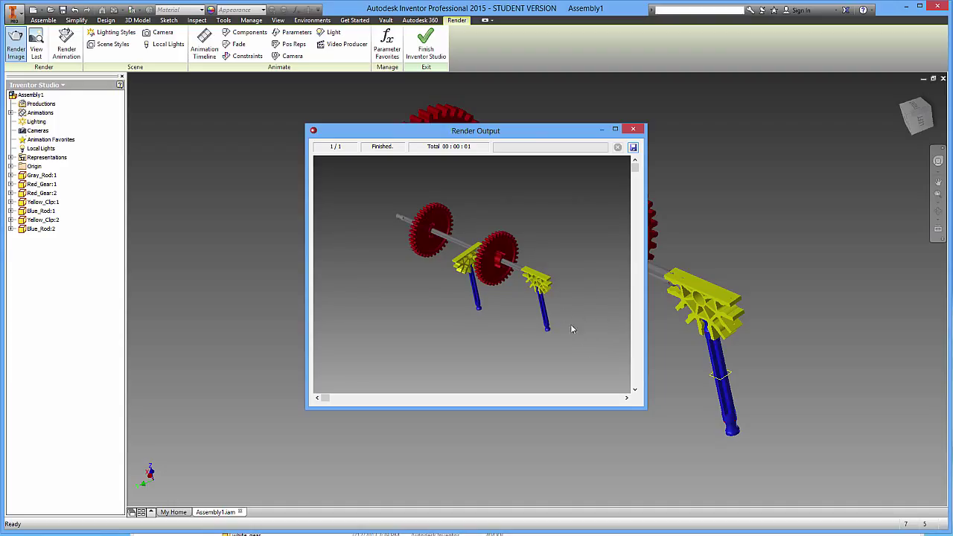
{"action": "left_click_drag", "start_coordinate": [644, 408], "coordinate": [669, 404]}
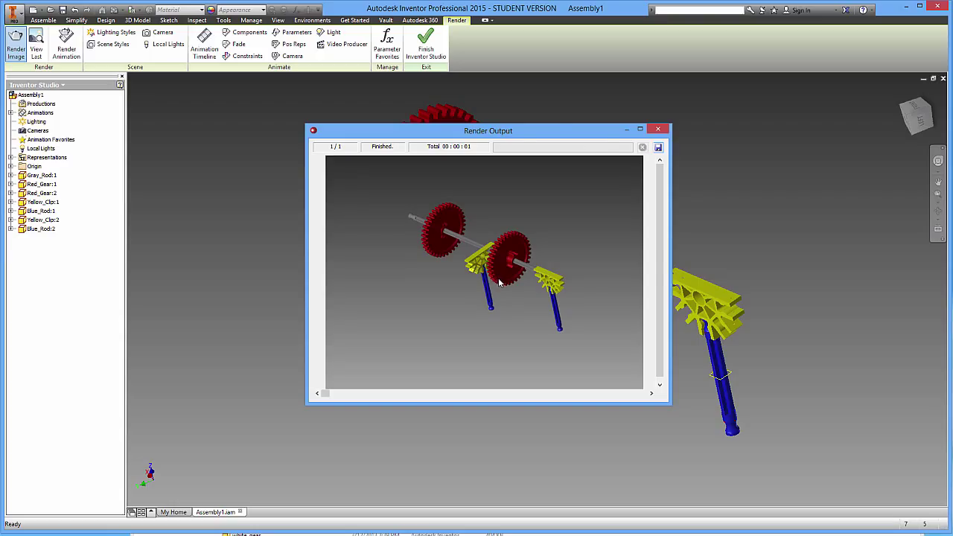
{"action": "left_click", "coordinate": [658, 129]}
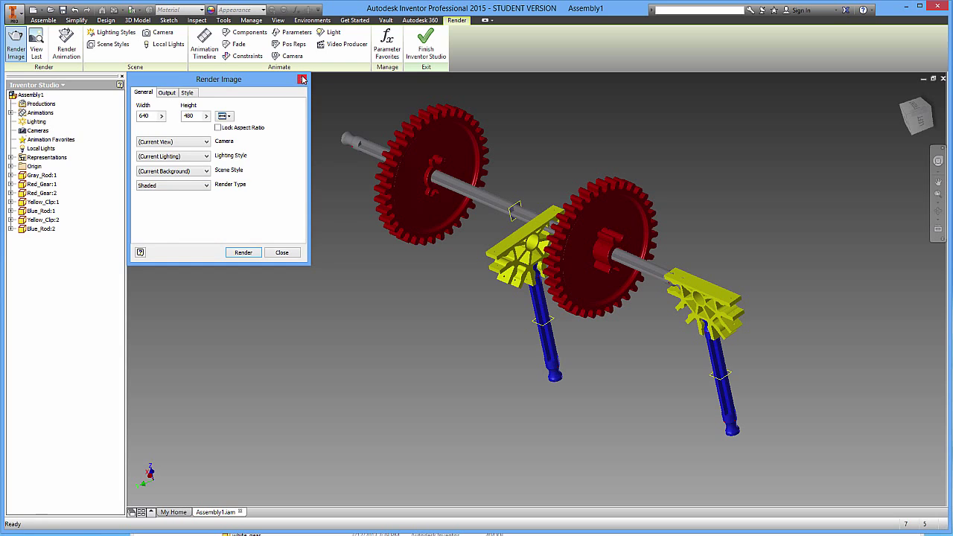
{"action": "left_click", "coordinate": [183, 156]}
{"action": "left_click", "coordinate": [248, 194]}
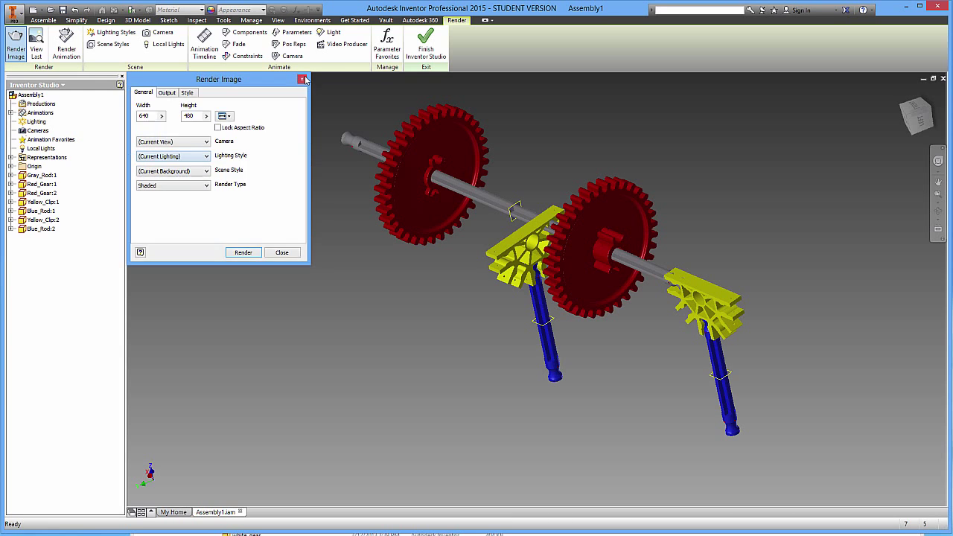
Close the render settings, pan the model, and open the Animation Timeline, acknowledging its message.
{"action": "left_click", "coordinate": [302, 79]}
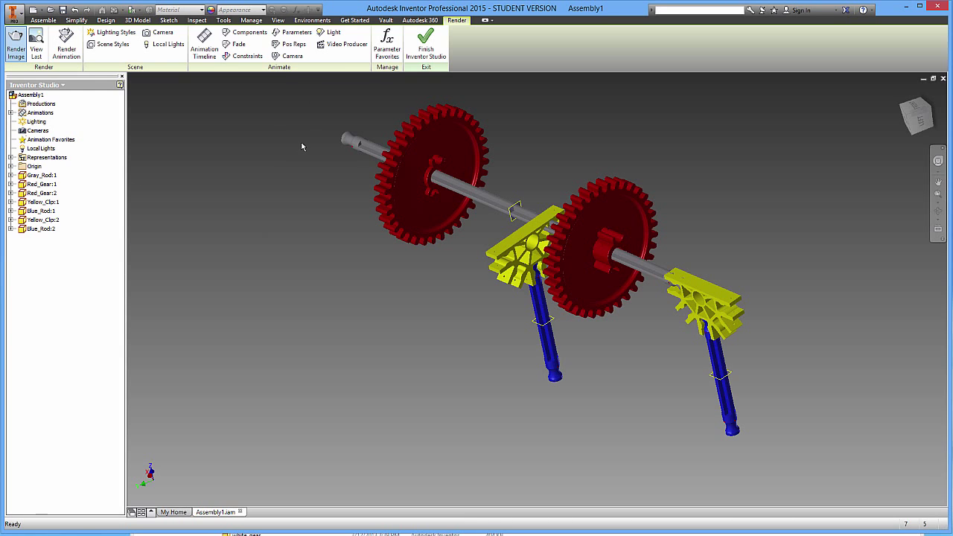
{"action": "key", "text": "F2"}
{"action": "left_click_drag", "start_coordinate": [233, 123], "coordinate": [215, 131]}
{"action": "left_click", "coordinate": [204, 45]}
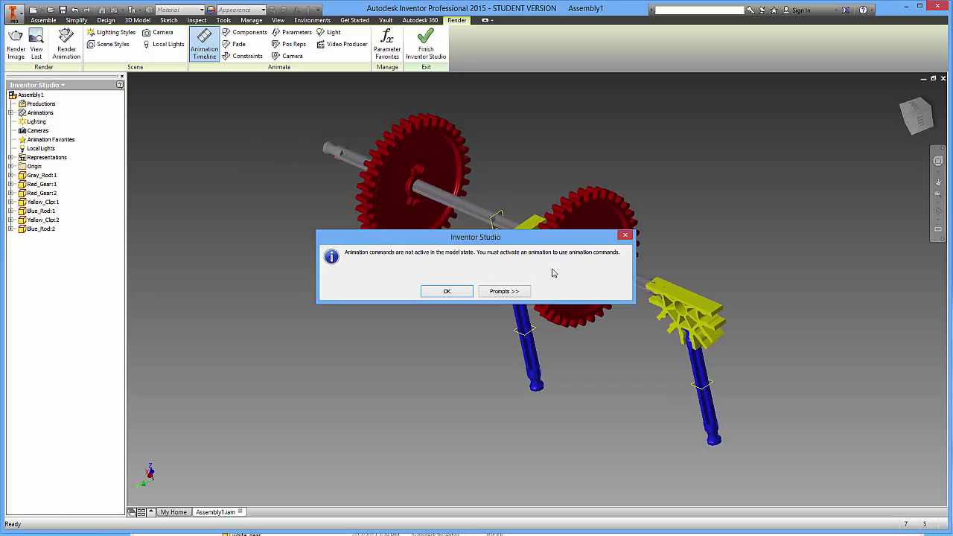
{"action": "left_click", "coordinate": [446, 291]}
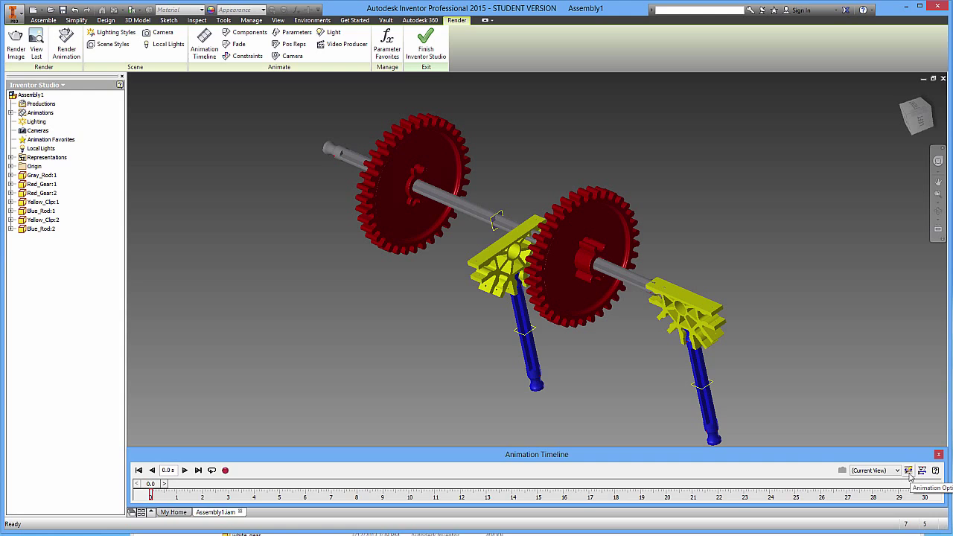
Set the animation length to 10 seconds with a Constant Speed velocity profile.
{"action": "left_click", "coordinate": [908, 472]}
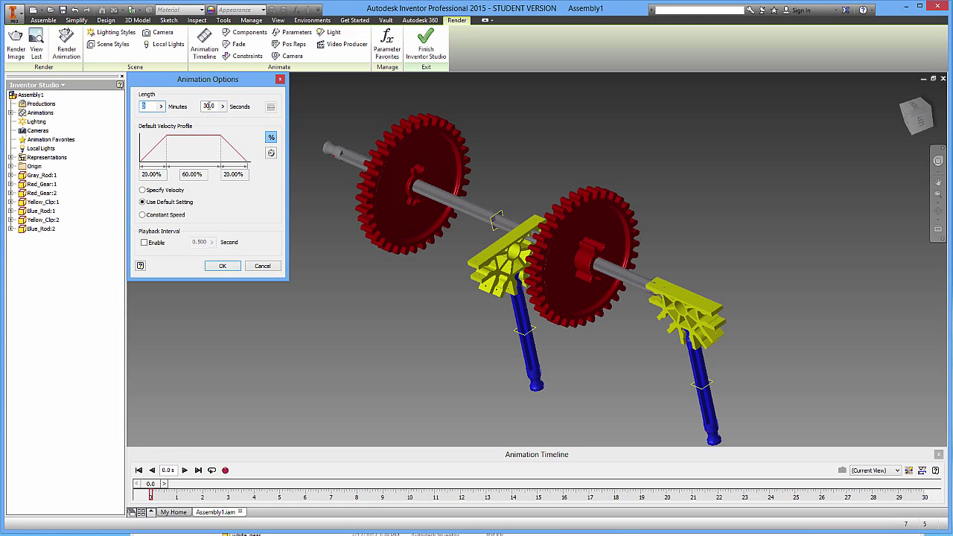
{"action": "left_click", "coordinate": [212, 106]}
{"action": "type", "text": "10"}
{"action": "left_click", "coordinate": [143, 215]}
{"action": "left_click", "coordinate": [227, 266]}
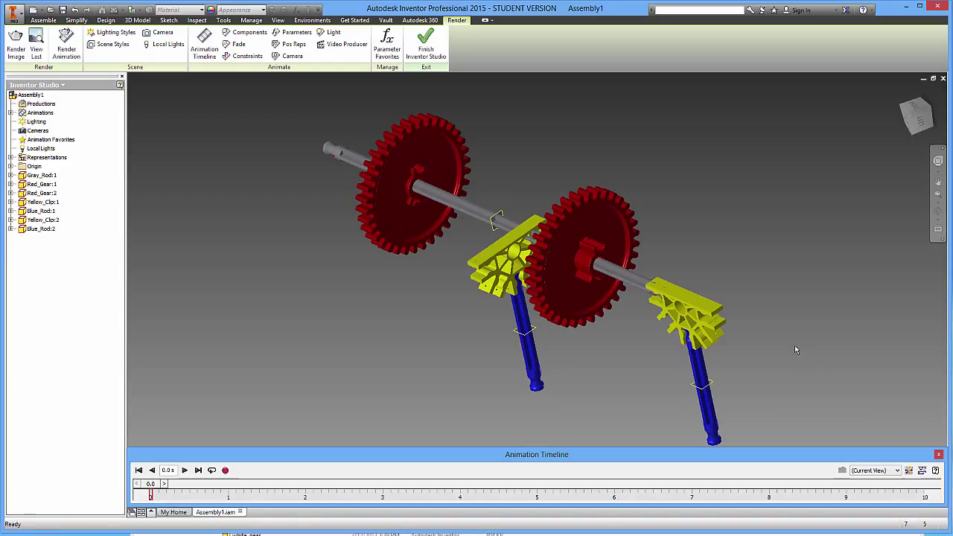
Expand Red_Gear:1 and Red_Gear:2 in the browser and bring up the Insert:2 context menu.
{"action": "middle_click_drag", "start_coordinate": [590, 214], "coordinate": [469, 243], "text": "shift"}
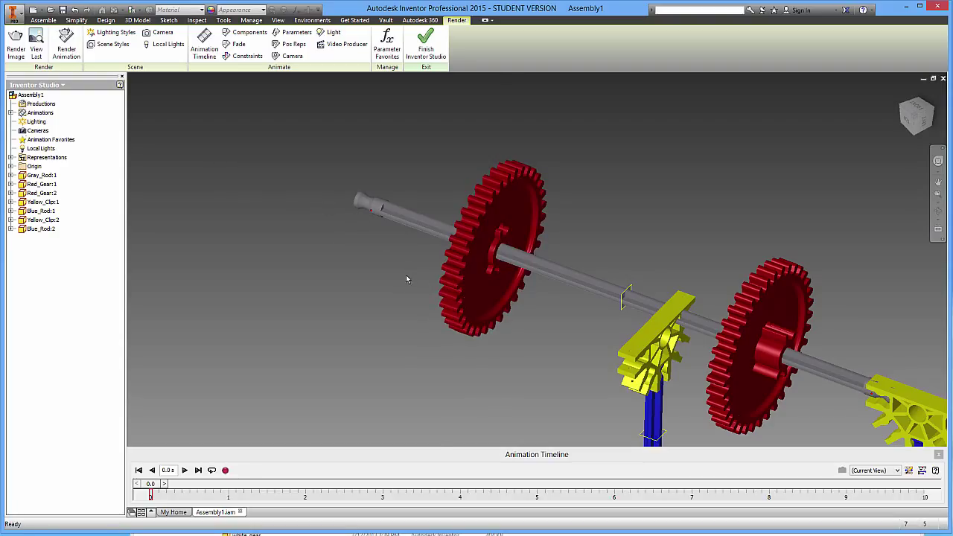
{"action": "left_click", "coordinate": [12, 184]}
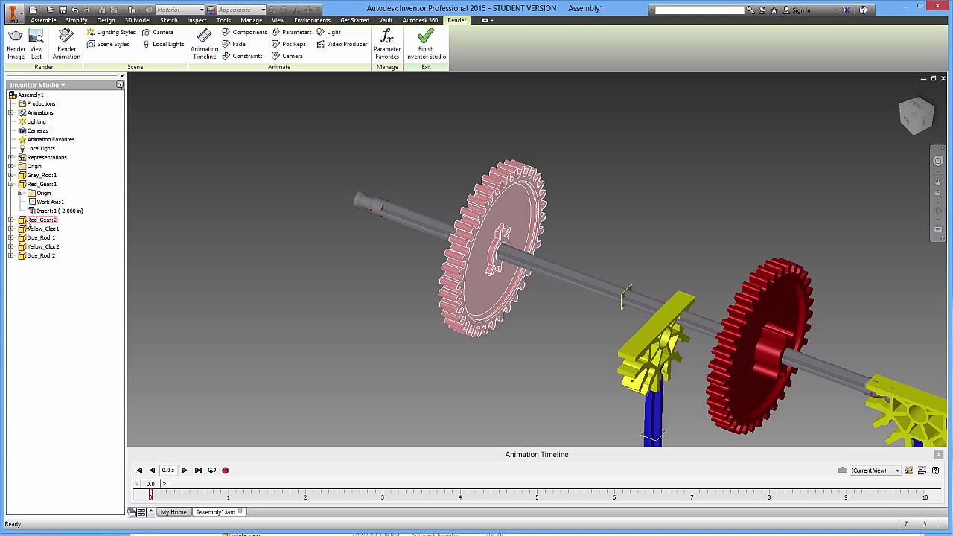
{"action": "left_click", "coordinate": [11, 220]}
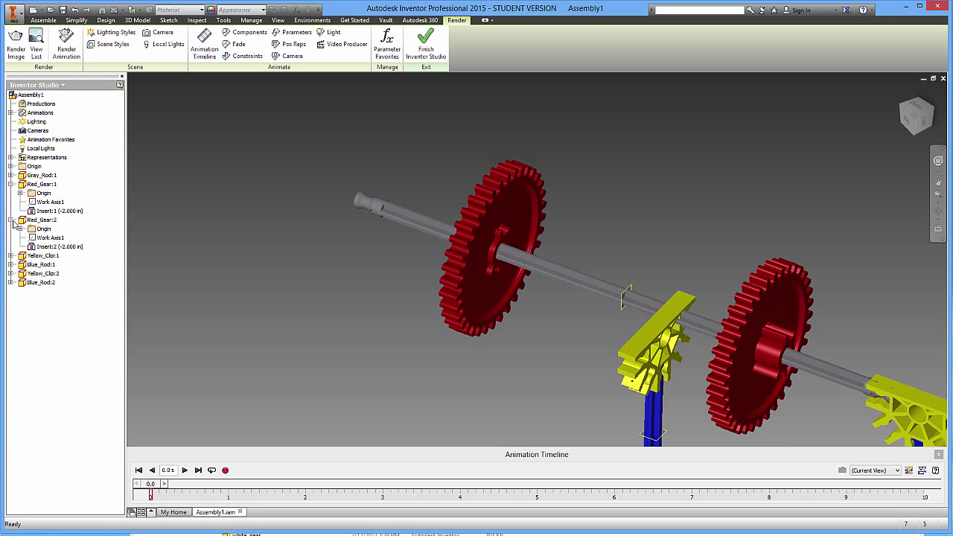
{"action": "right_click", "coordinate": [42, 249]}
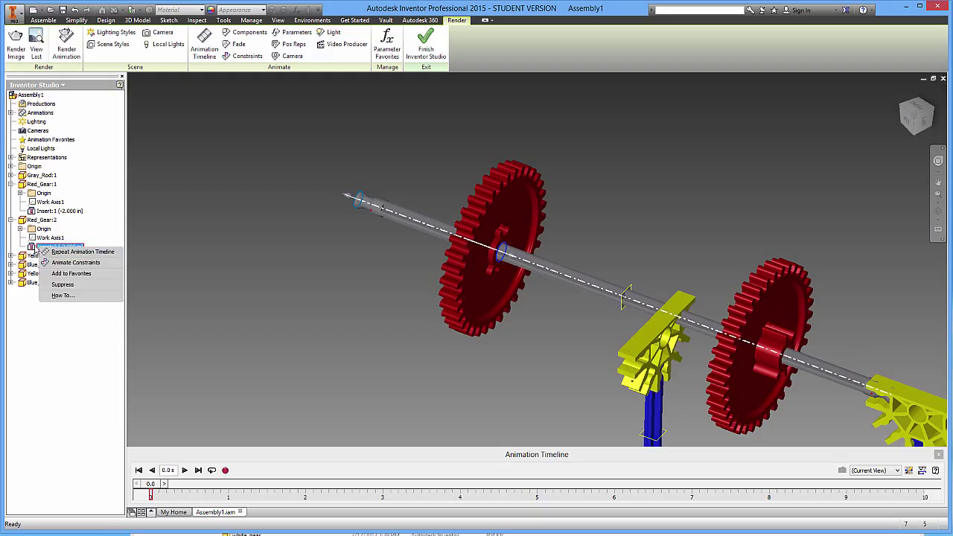
{"action": "left_click", "coordinate": [60, 252]}
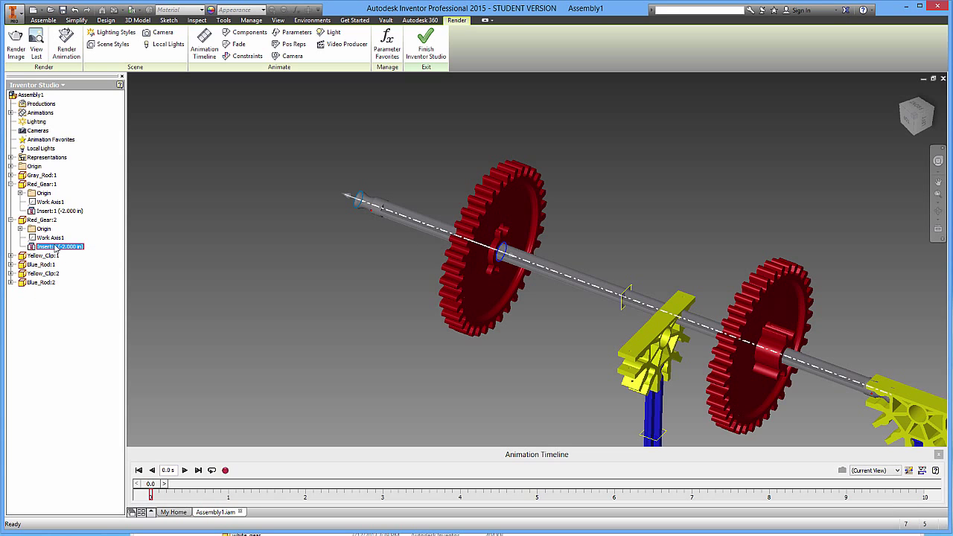
{"action": "right_click", "coordinate": [56, 247]}
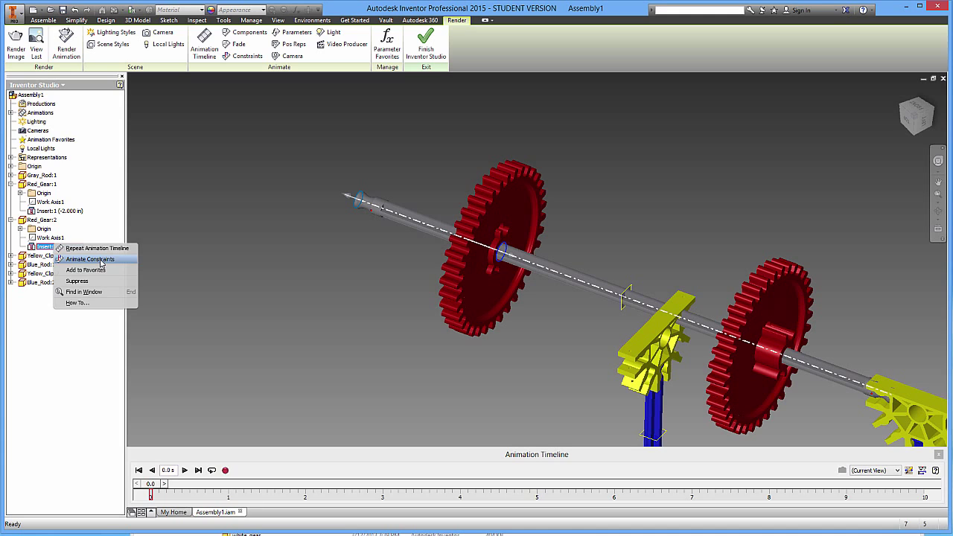
Animate Insert:2 from -2.000 in to 2.000 in over 0–3 s with a 0 s action increment.
{"action": "left_click", "coordinate": [90, 259]}
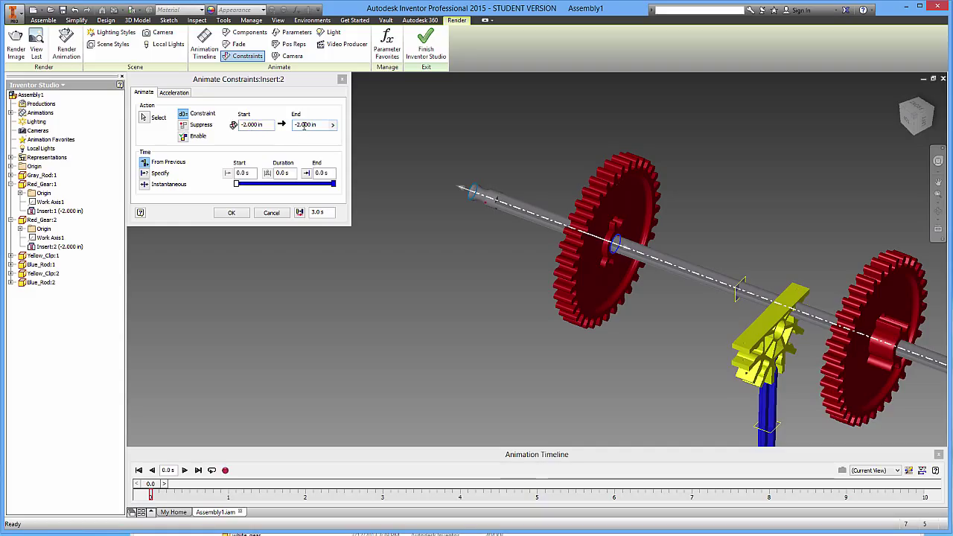
{"action": "left_click", "coordinate": [297, 125]}
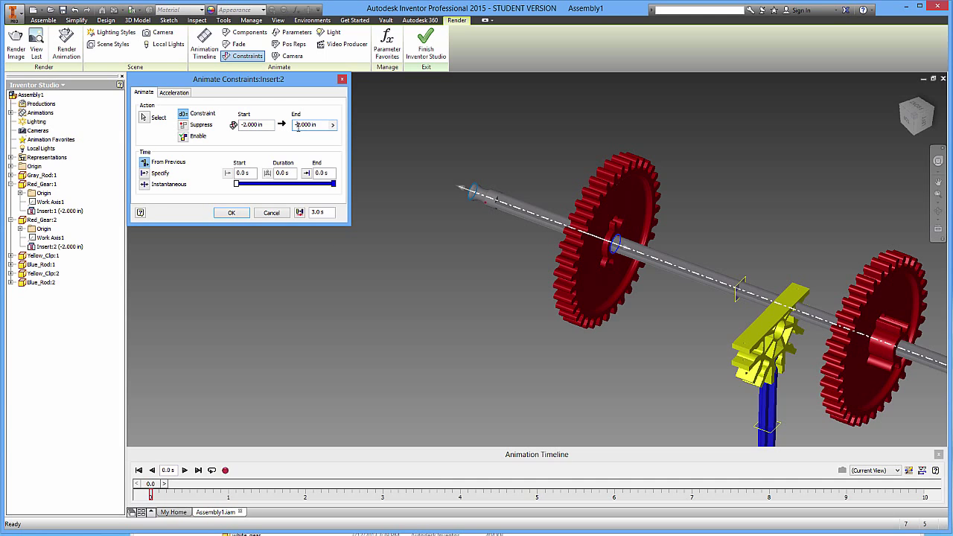
{"action": "key", "text": "BackSpace"}
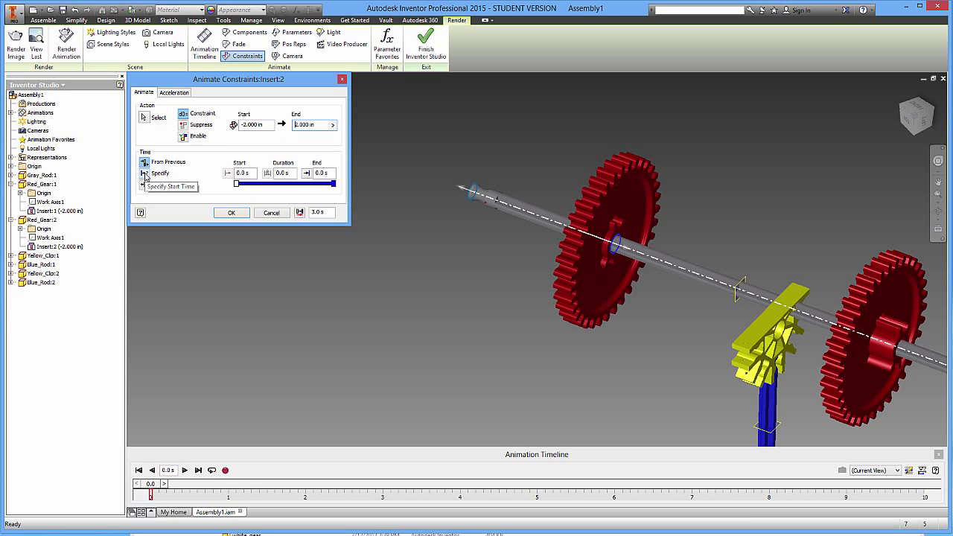
{"action": "left_click", "coordinate": [145, 174]}
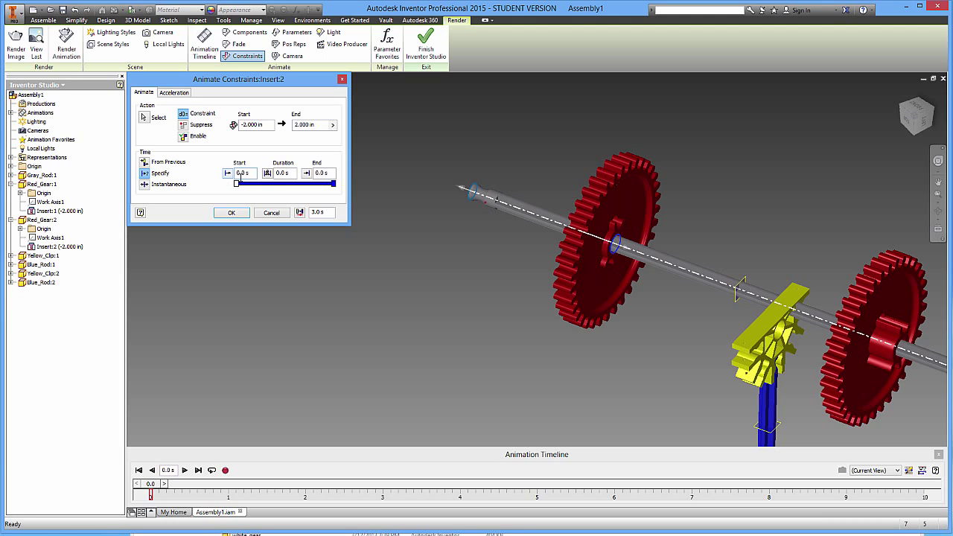
{"action": "double_click", "coordinate": [321, 173]}
{"action": "type", "text": "3"}
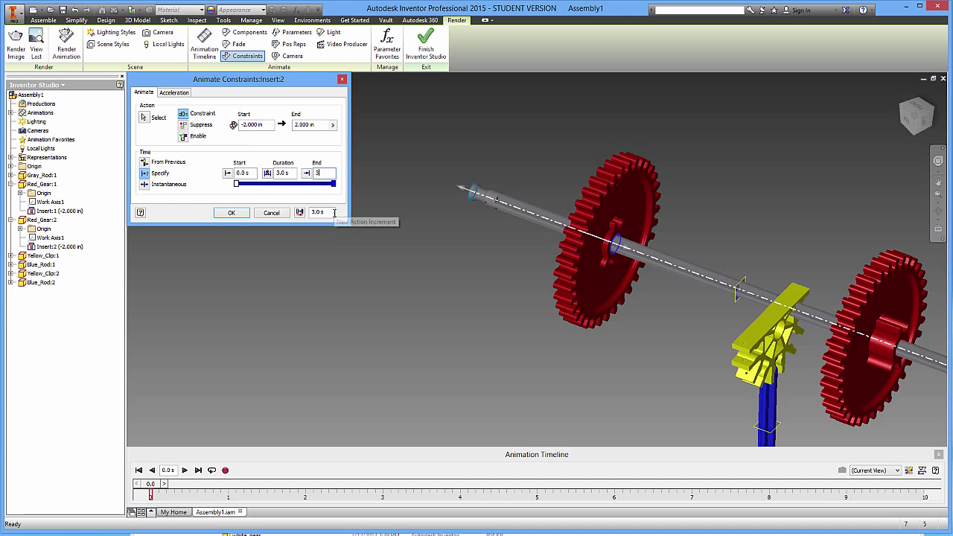
{"action": "left_click", "coordinate": [310, 213]}
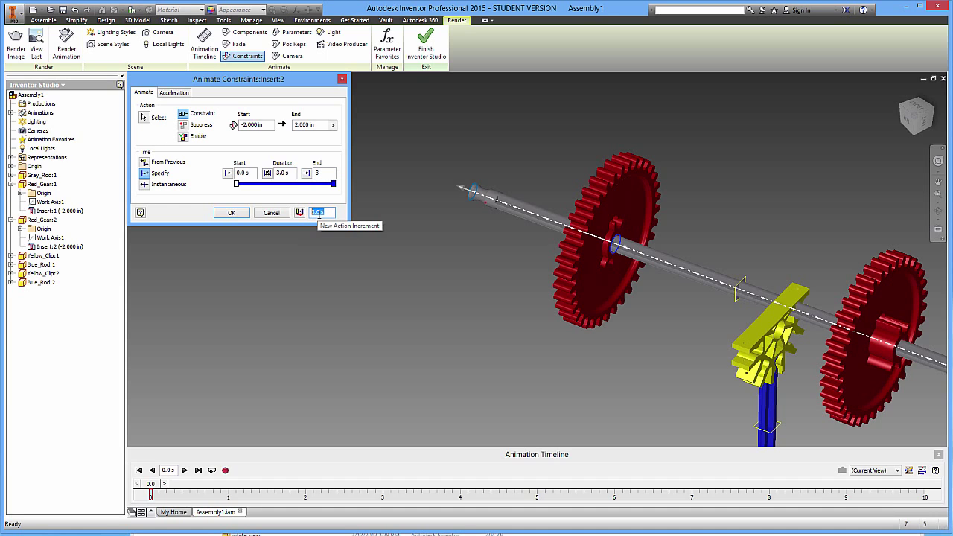
{"action": "type", "text": "0"}
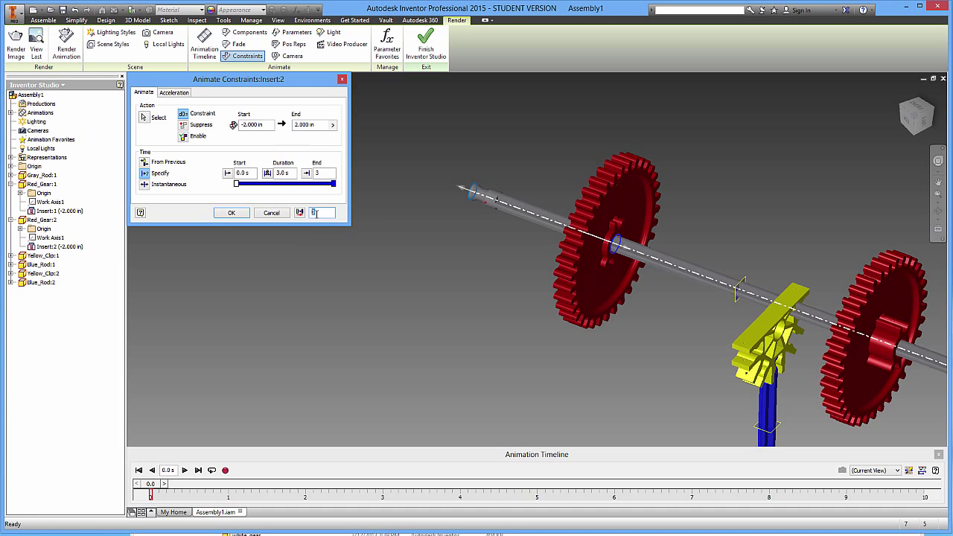
Apply the Insert:2 slide, play it forward and in reverse, then select Insert:2 and Red_Gear:1.
{"action": "left_click", "coordinate": [232, 213]}
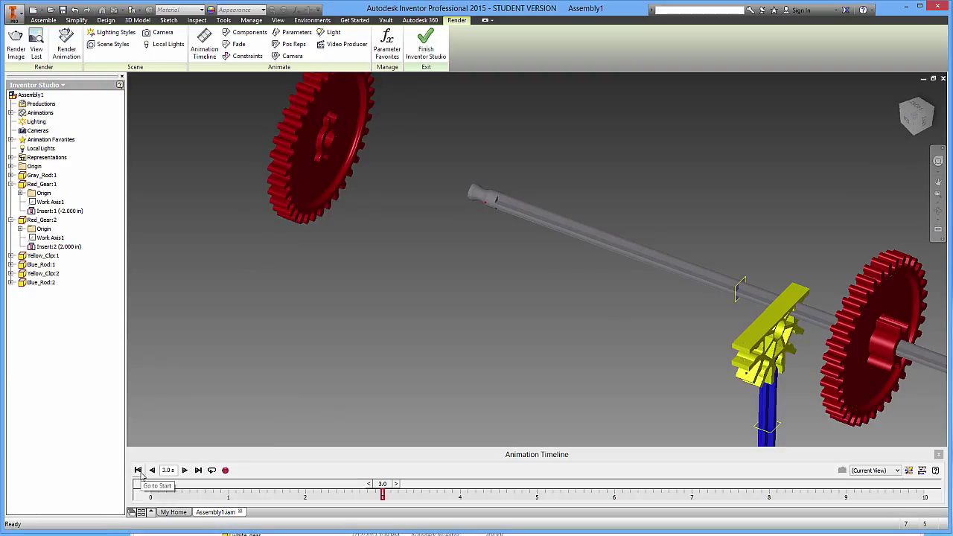
{"action": "left_click", "coordinate": [138, 470]}
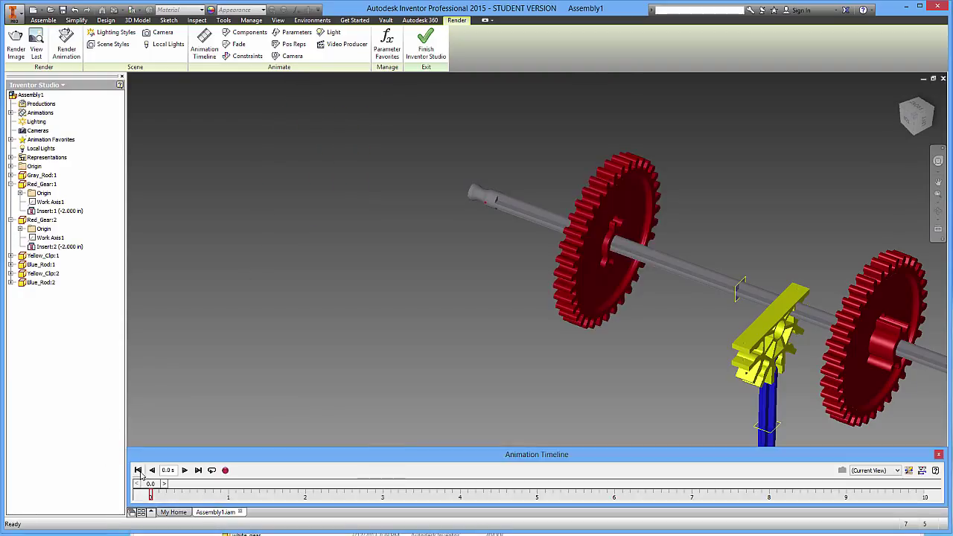
{"action": "left_click", "coordinate": [186, 470]}
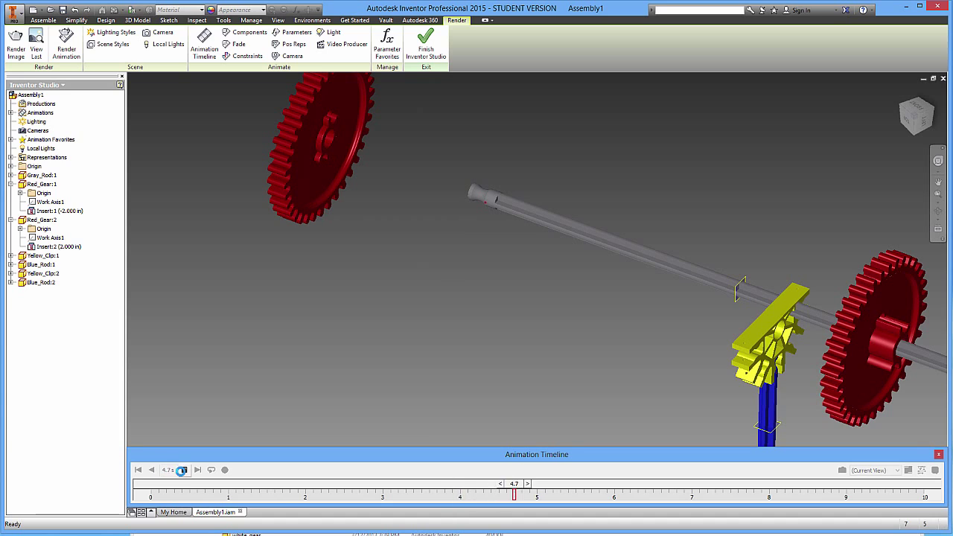
{"action": "left_click", "coordinate": [184, 470]}
{"action": "left_click", "coordinate": [152, 470]}
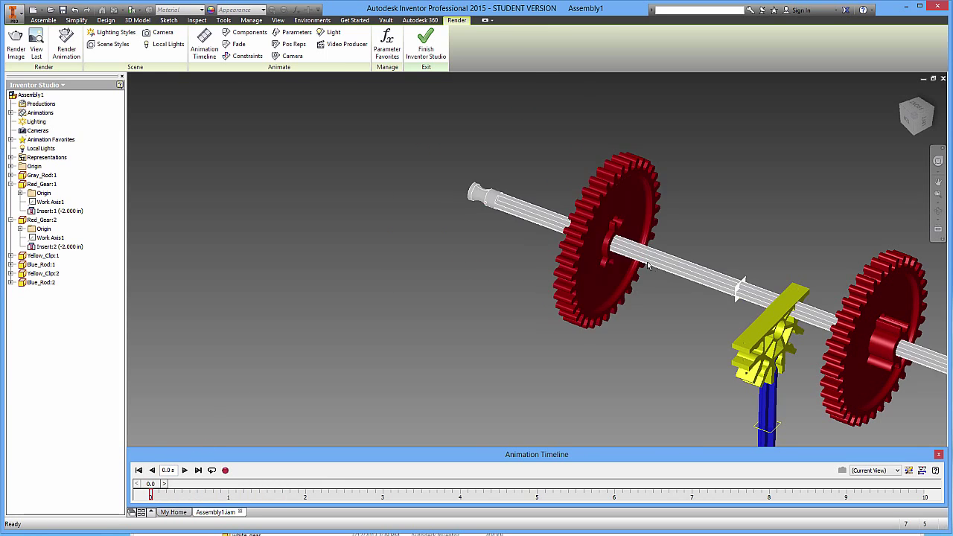
{"action": "left_click", "coordinate": [54, 247]}
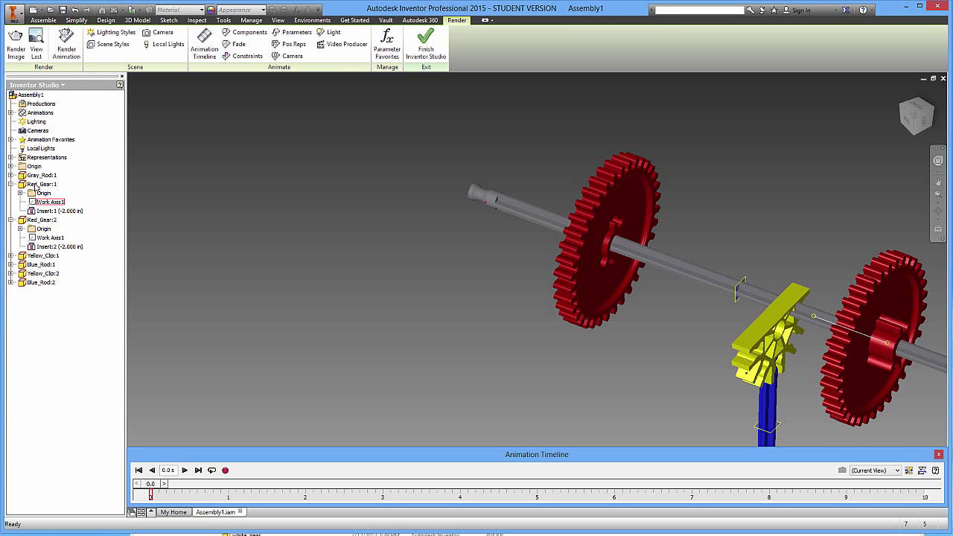
{"action": "left_click", "coordinate": [37, 184]}
Begin animating the second gear's Insert:2 constraint and select its starting distance.
{"action": "right_click", "coordinate": [46, 247]}
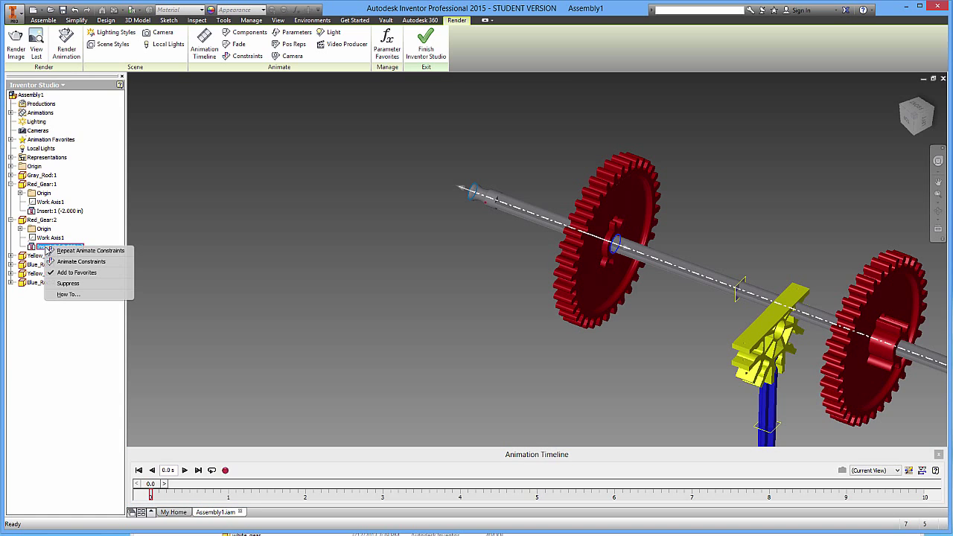
{"action": "left_click", "coordinate": [89, 262]}
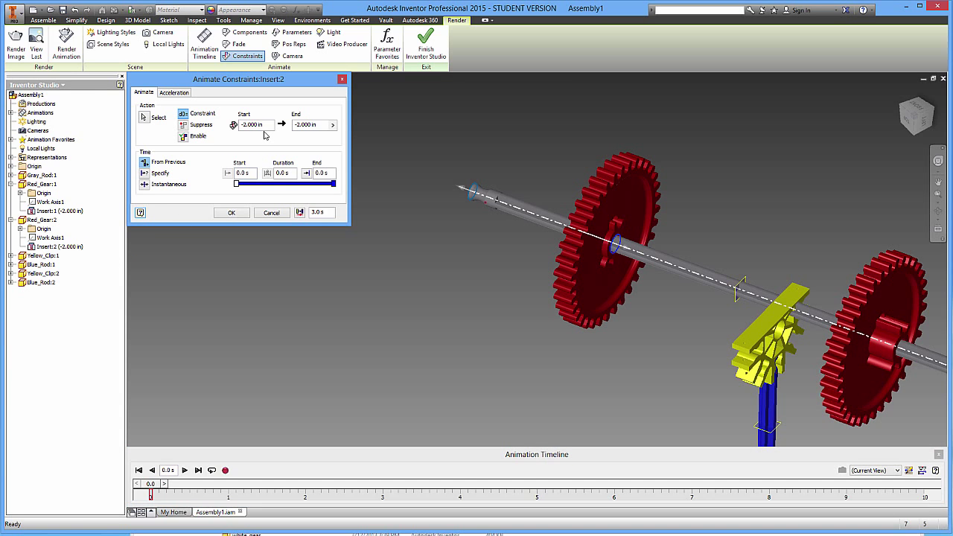
{"action": "left_click", "coordinate": [261, 124]}
{"action": "left_click_drag", "start_coordinate": [262, 124], "coordinate": [240, 123]}
{"action": "left_click", "coordinate": [246, 125]}
Time the Insert:2 move from 3 to 6 s, going from 2.000 in to -3.000 in.
{"action": "left_click", "coordinate": [144, 173]}
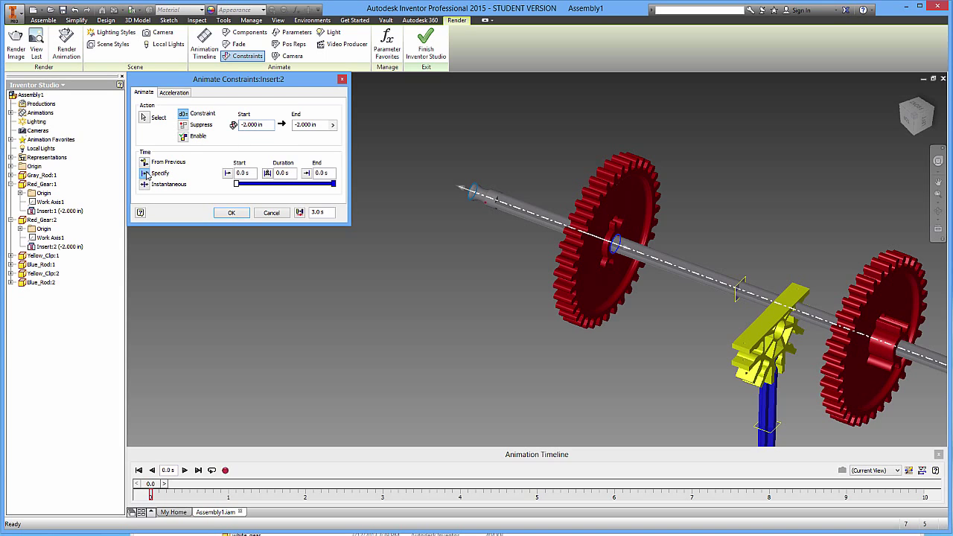
{"action": "left_click", "coordinate": [253, 173]}
{"action": "key", "text": "shift+Home"}
{"action": "type", "text": "3"}
{"action": "double_click", "coordinate": [322, 173]}
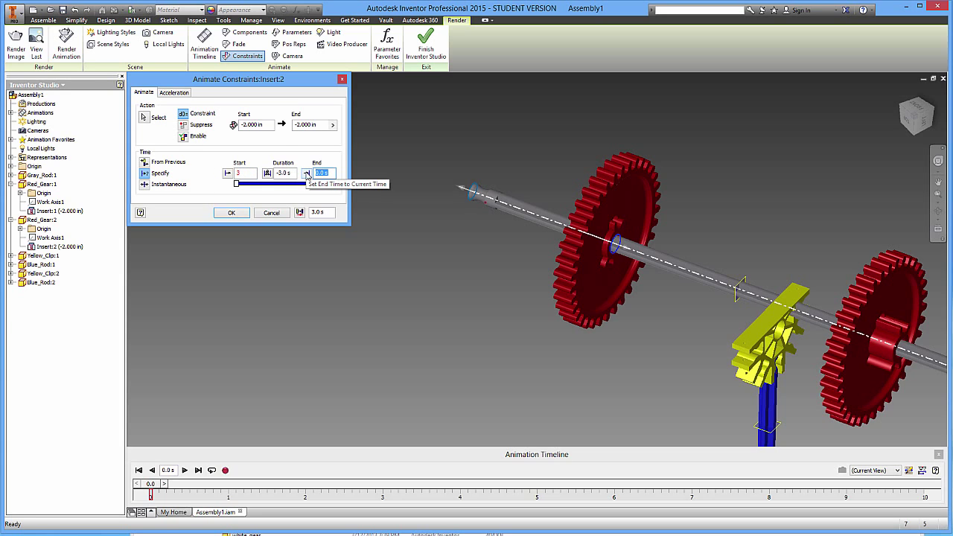
{"action": "type", "text": "6"}
{"action": "left_click", "coordinate": [253, 125]}
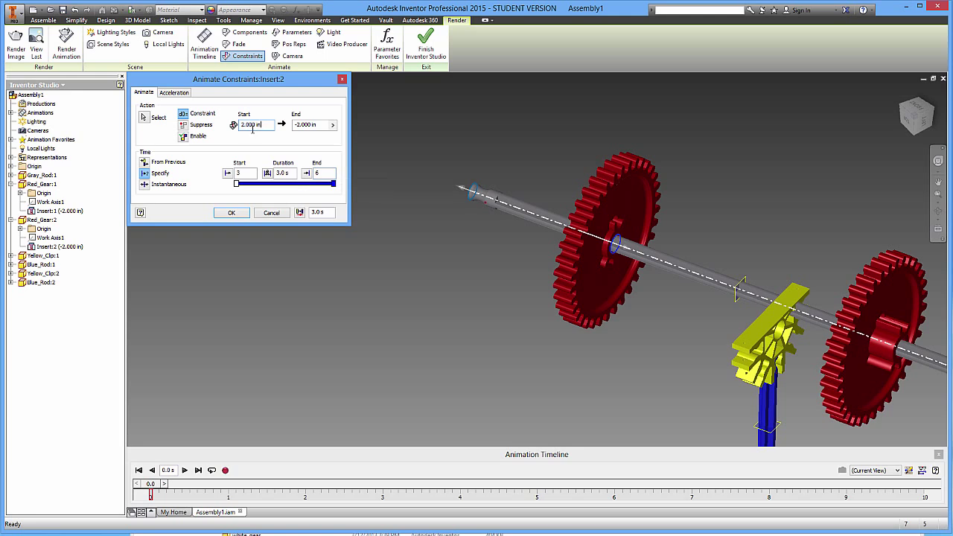
{"action": "left_click", "coordinate": [315, 124]}
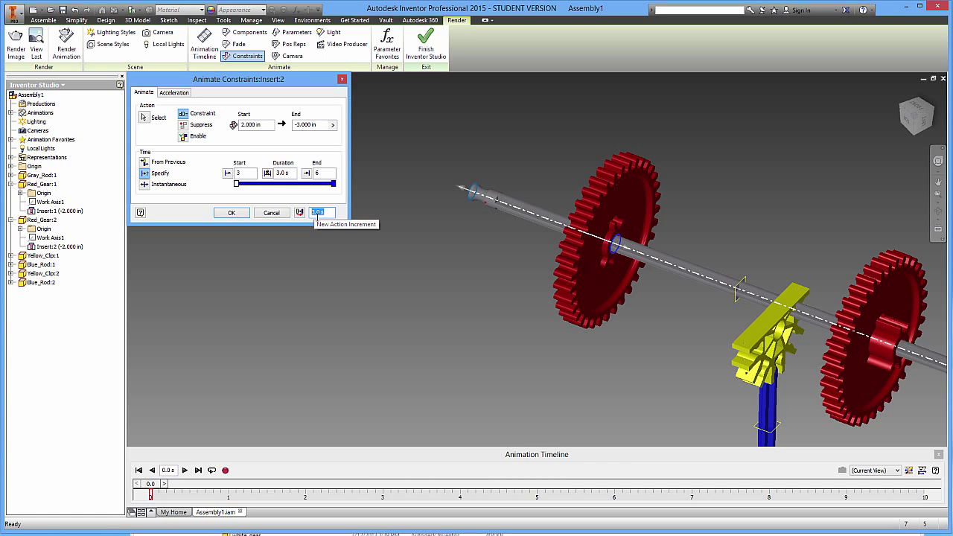
Confirm the 3–6 s insert move, play the gears from the start, then rewind to 0.0 s.
{"action": "left_click", "coordinate": [232, 213]}
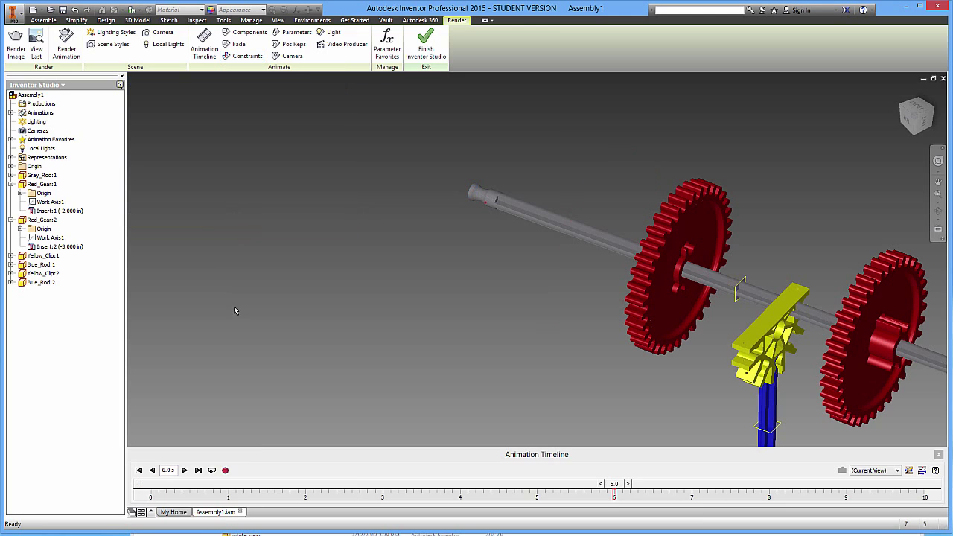
{"action": "left_click", "coordinate": [138, 469]}
{"action": "left_click", "coordinate": [184, 471]}
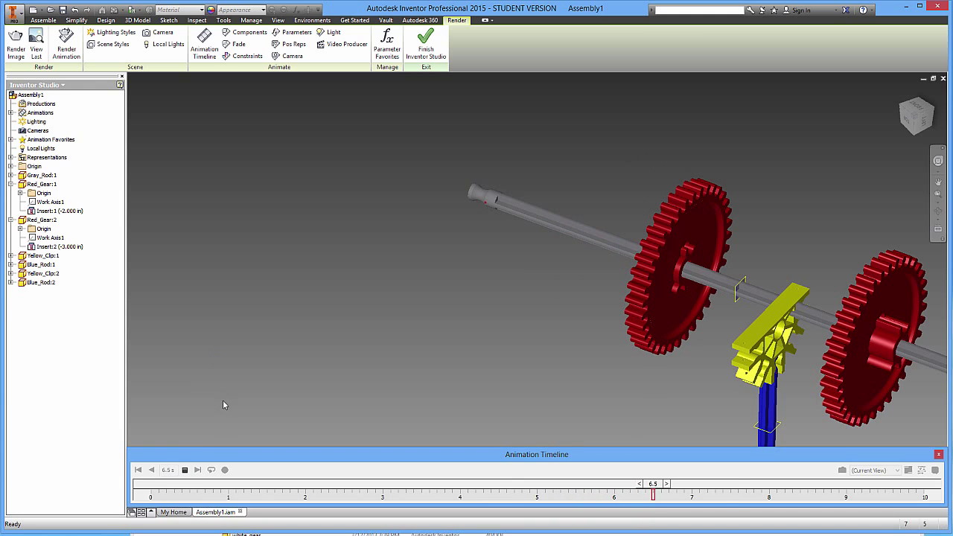
{"action": "left_click", "coordinate": [184, 470]}
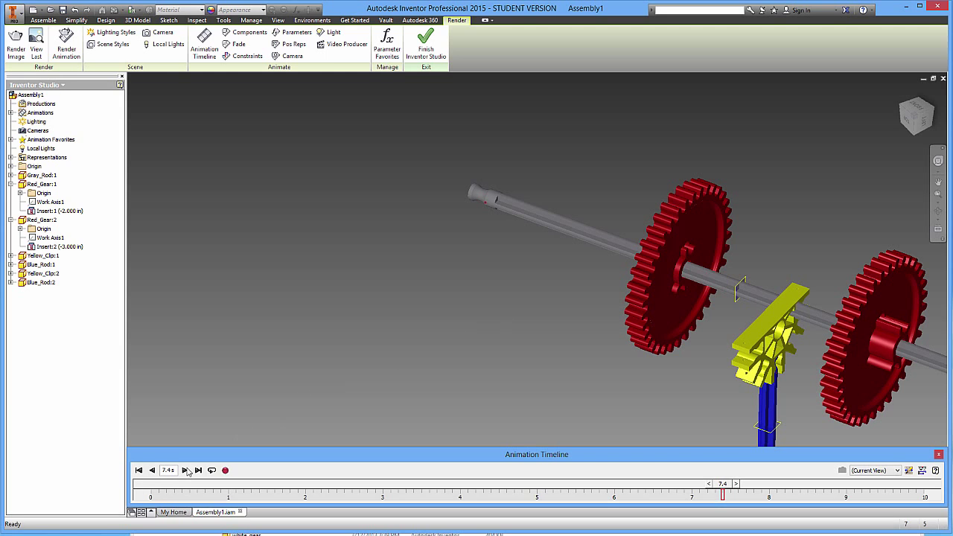
{"action": "left_click", "coordinate": [139, 469]}
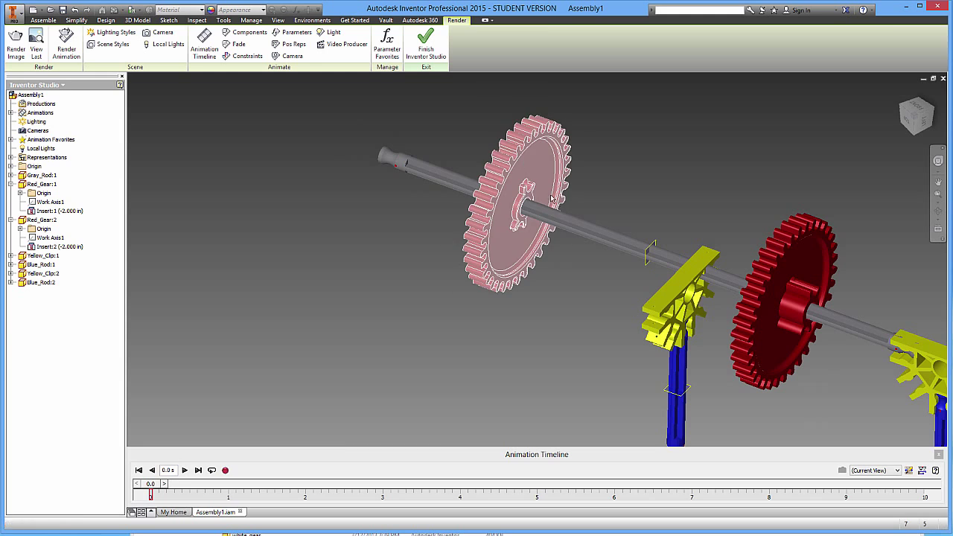
{"action": "scroll", "coordinate": [556, 205], "scroll_direction": "down", "scroll_amount": 3}
{"action": "scroll", "coordinate": [610, 311], "scroll_direction": "up", "scroll_amount": 3}
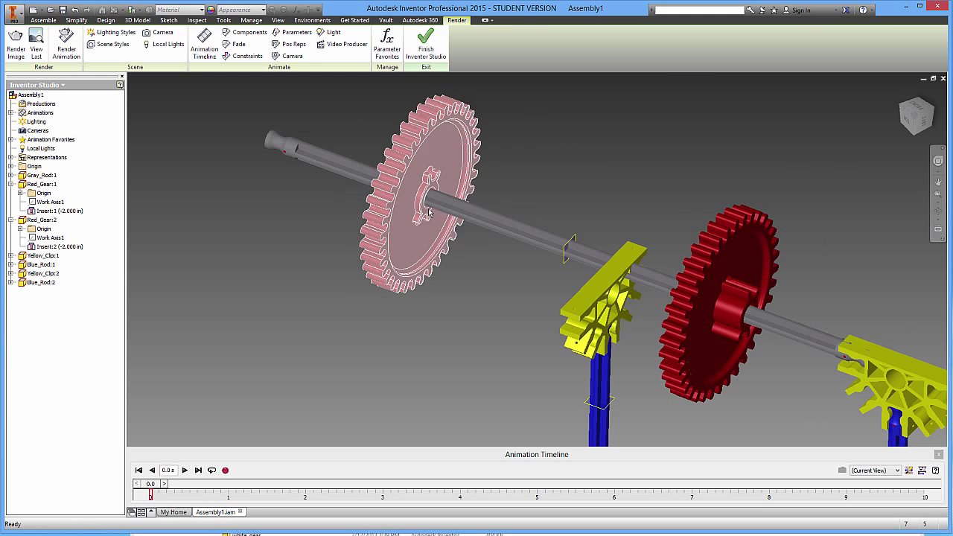
Pan to the clip and expand Yellow_Clip:1 to list Mate:1, Flush:1 (-0.100 in), Insert:3, Angle:1 (180 deg).
{"action": "left_click", "coordinate": [606, 296]}
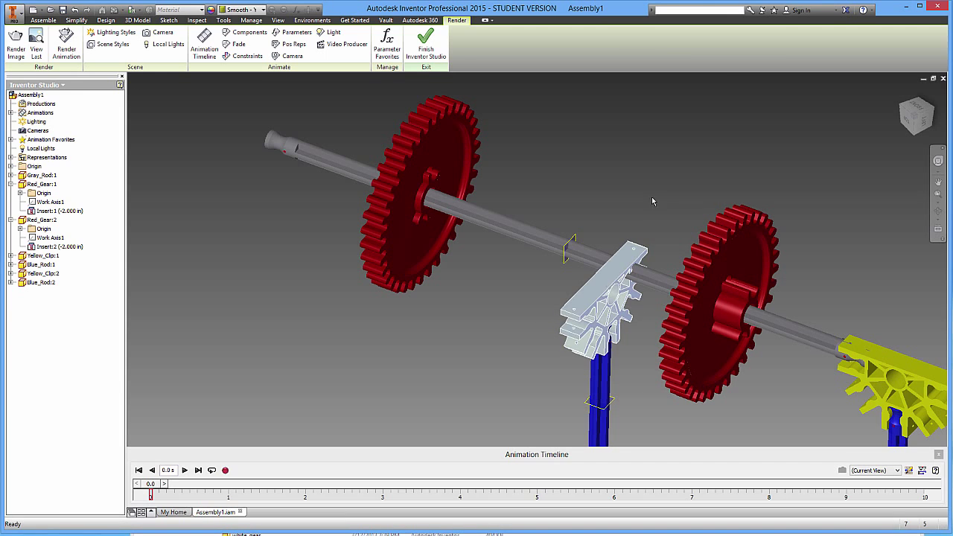
{"action": "middle_click_drag", "start_coordinate": [594, 311], "coordinate": [607, 220]}
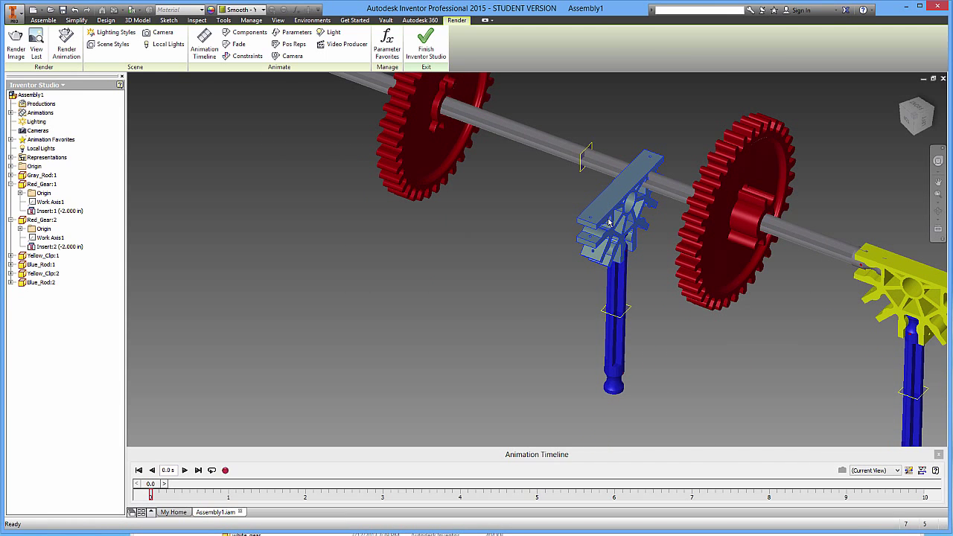
{"action": "left_click", "coordinate": [527, 225]}
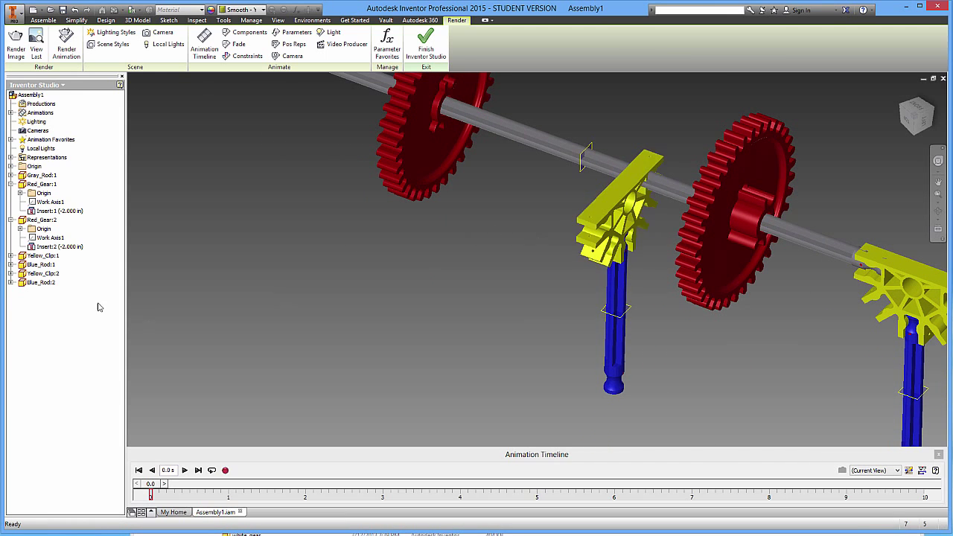
{"action": "left_click", "coordinate": [36, 258]}
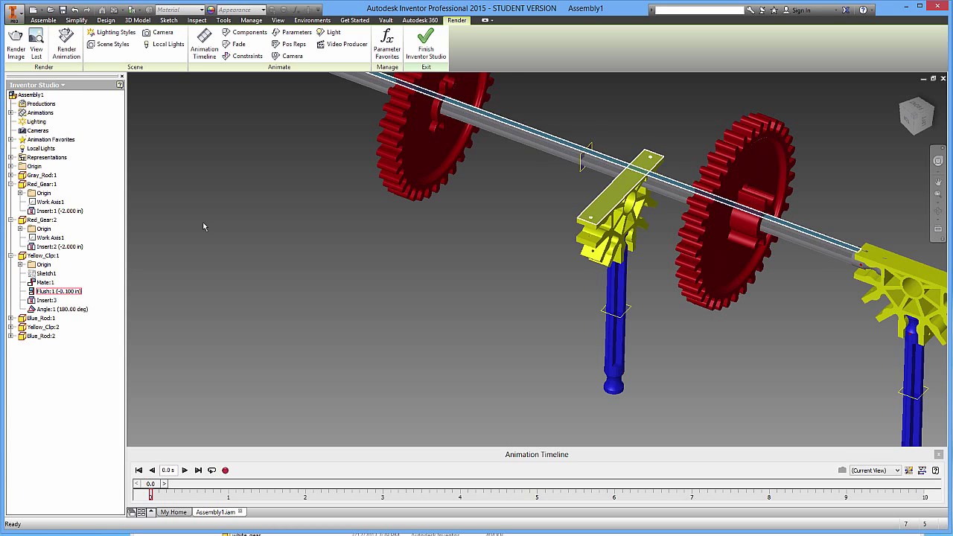
Exit Inventor Studio and make the gray rod grounded.
{"action": "left_click", "coordinate": [425, 49]}
{"action": "key", "text": "F4"}
{"action": "left_click_drag", "start_coordinate": [436, 164], "coordinate": [528, 259]}
{"action": "left_click", "coordinate": [518, 236]}
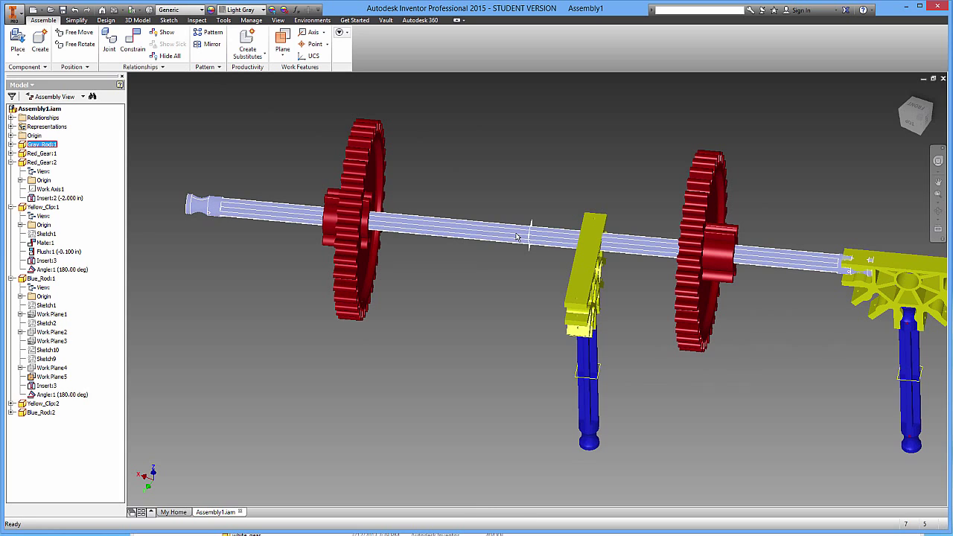
{"action": "right_click", "coordinate": [515, 234]}
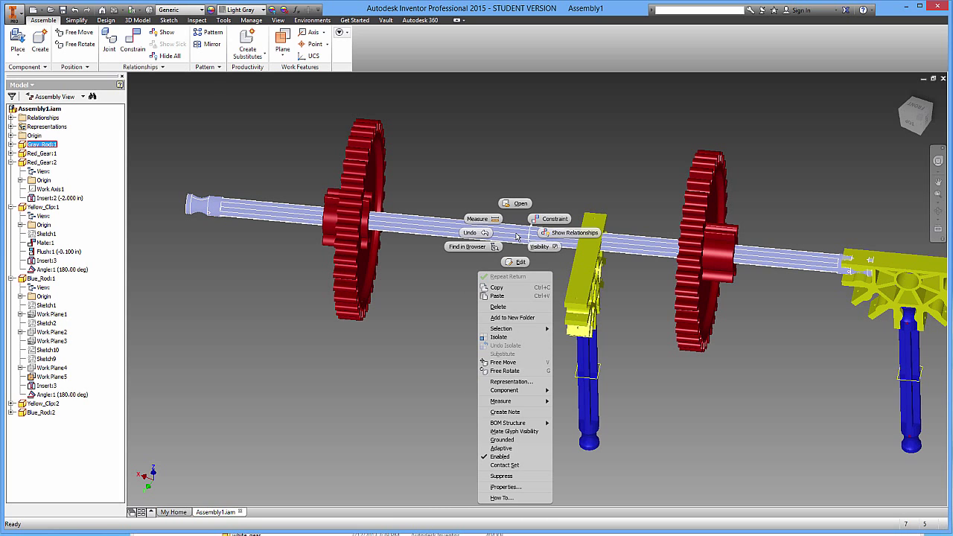
{"action": "left_click", "coordinate": [534, 439]}
Swing both yellow clips around the rod, leaving Yellow_Clip:2 beside the rod's end.
{"action": "left_click_drag", "start_coordinate": [587, 256], "coordinate": [521, 313]}
{"action": "key", "text": "F6"}
{"action": "scroll", "coordinate": [570, 247], "scroll_direction": "up", "scroll_amount": 3}
{"action": "scroll", "coordinate": [615, 237], "scroll_direction": "up", "scroll_amount": 5}
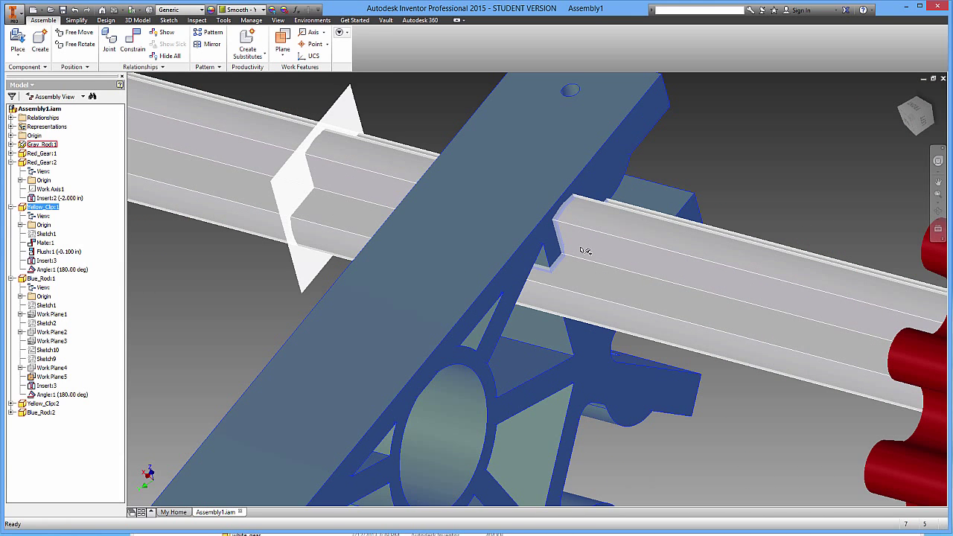
{"action": "scroll", "coordinate": [583, 251], "scroll_direction": "down", "scroll_amount": 10}
{"action": "scroll", "coordinate": [795, 322], "scroll_direction": "up", "scroll_amount": 8}
{"action": "scroll", "coordinate": [796, 321], "scroll_direction": "down", "scroll_amount": 3}
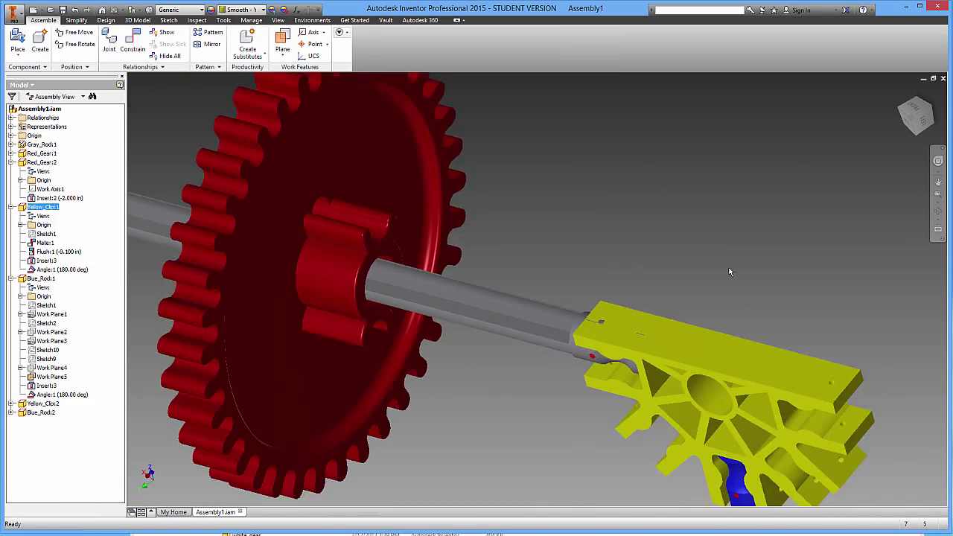
{"action": "middle_click_drag", "start_coordinate": [796, 322], "coordinate": [616, 139]}
{"action": "left_click_drag", "start_coordinate": [607, 223], "coordinate": [442, 250]}
Constrain the rod's flat face to the end clip's face with a 0.00 deg angle.
{"action": "left_click", "coordinate": [132, 43]}
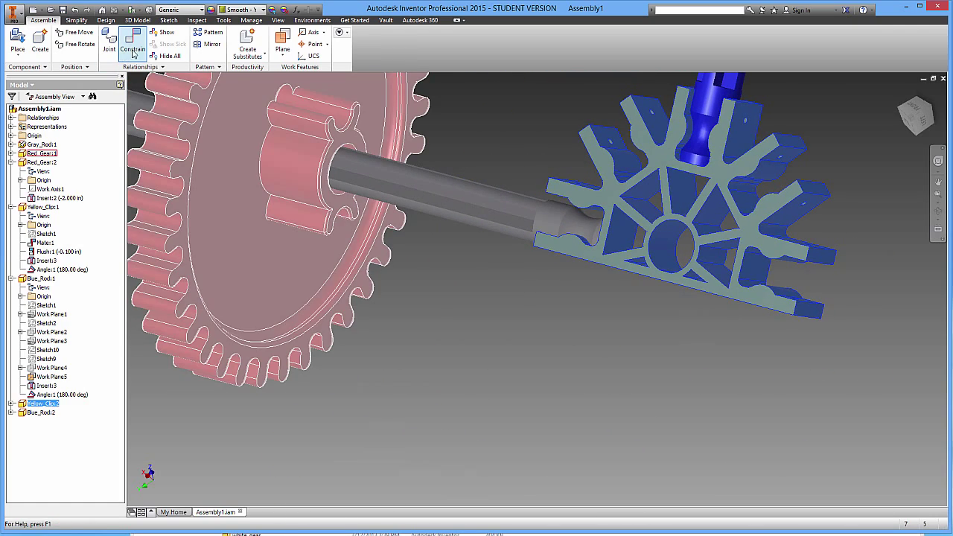
{"action": "left_click", "coordinate": [161, 119]}
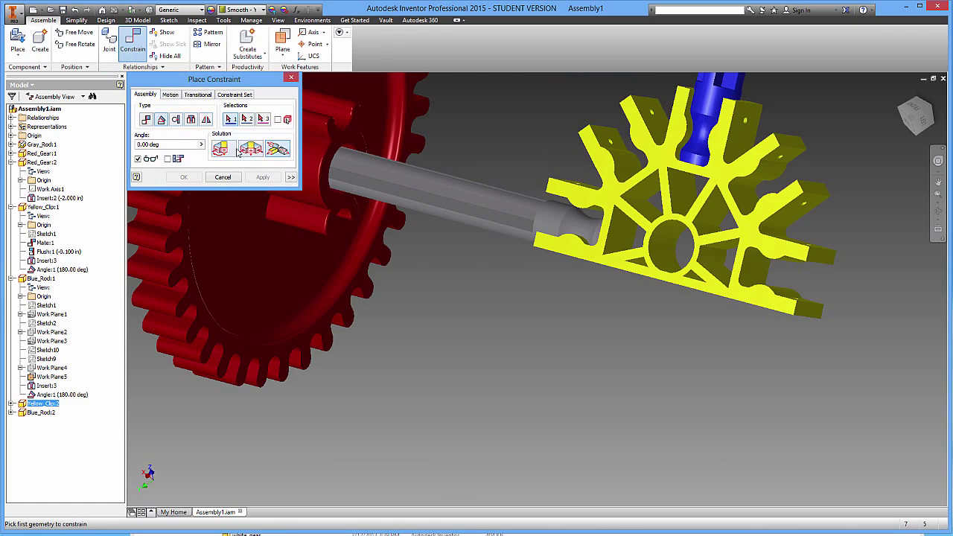
{"action": "scroll", "coordinate": [548, 203], "scroll_direction": "up", "scroll_amount": 5}
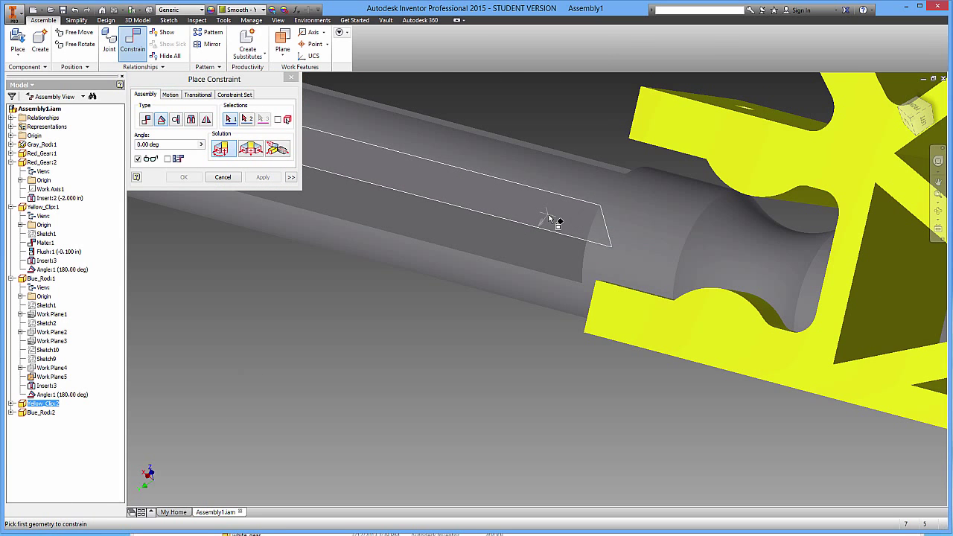
{"action": "left_click", "coordinate": [549, 215]}
{"action": "left_click", "coordinate": [761, 206]}
{"action": "scroll", "coordinate": [713, 220], "scroll_direction": "down", "scroll_amount": 5}
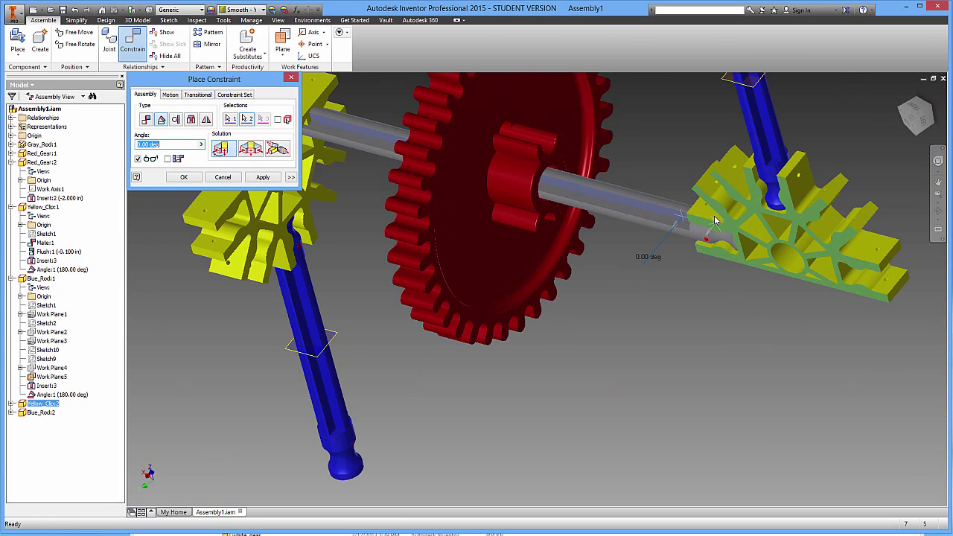
{"action": "scroll", "coordinate": [670, 393], "scroll_direction": "up", "scroll_amount": 3}
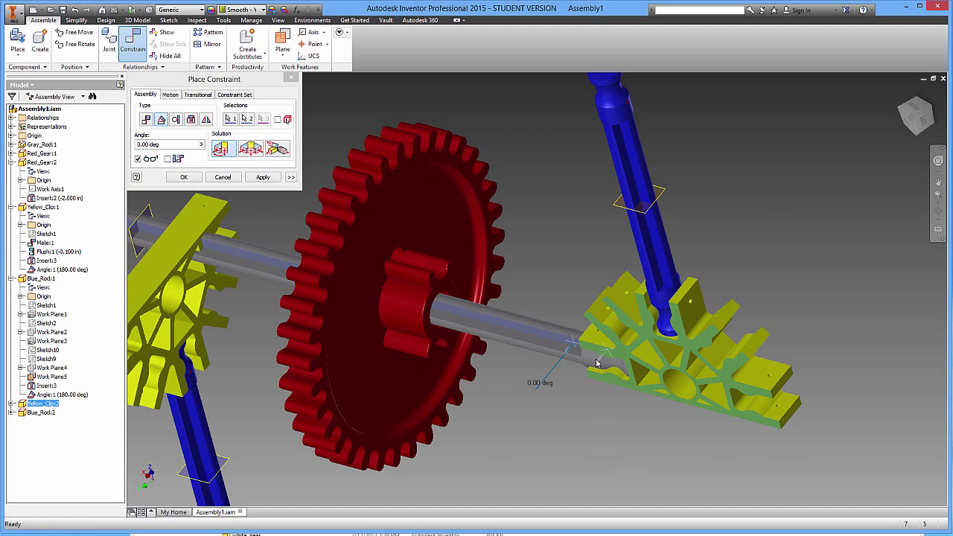
{"action": "left_click", "coordinate": [264, 177]}
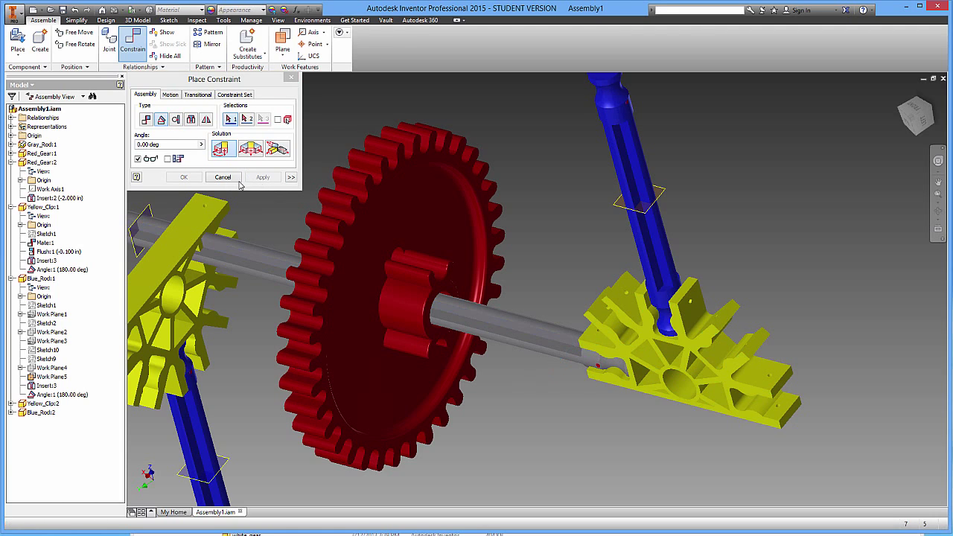
{"action": "left_click", "coordinate": [223, 177]}
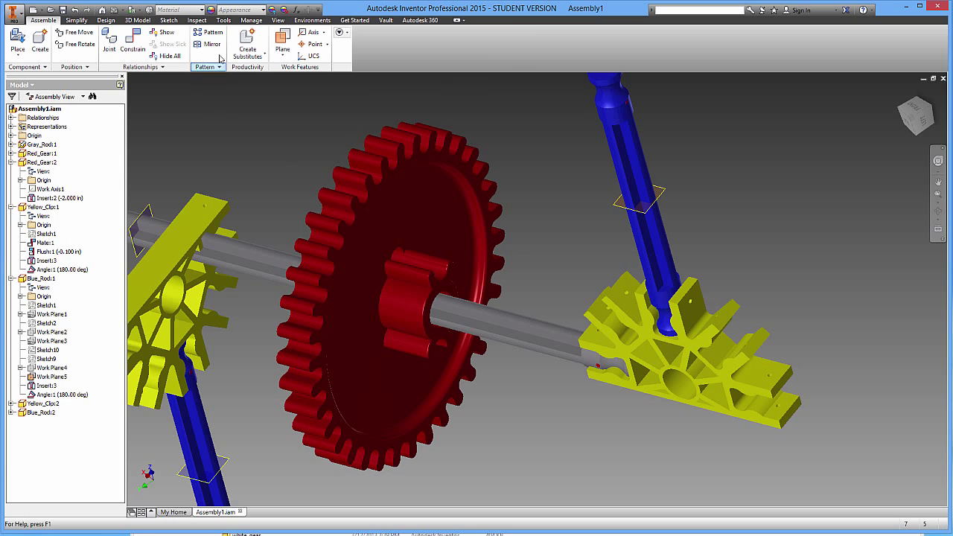
Return to Inventor Studio and open Animate Constraints for Yellow_Clip:2's Angle:3.
{"action": "left_click", "coordinate": [312, 20]}
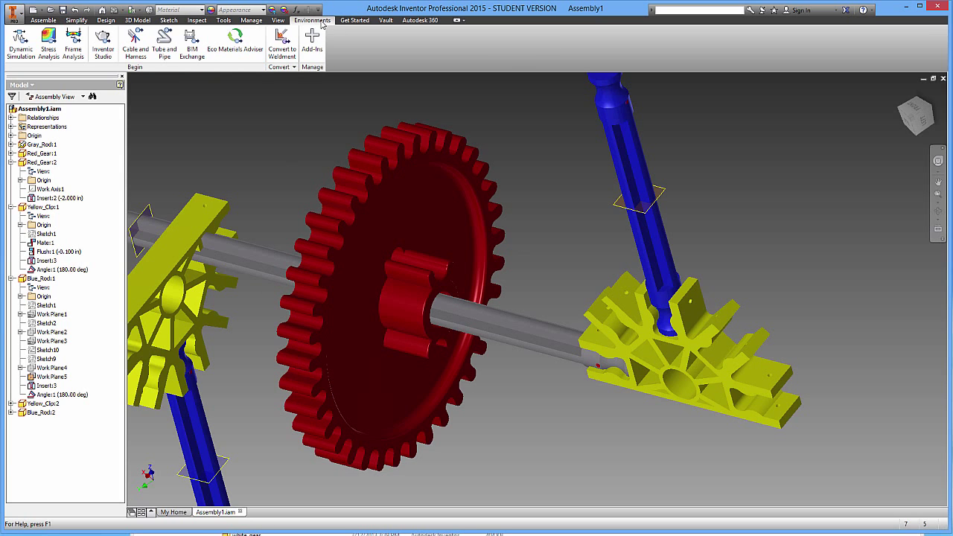
{"action": "left_click", "coordinate": [103, 42]}
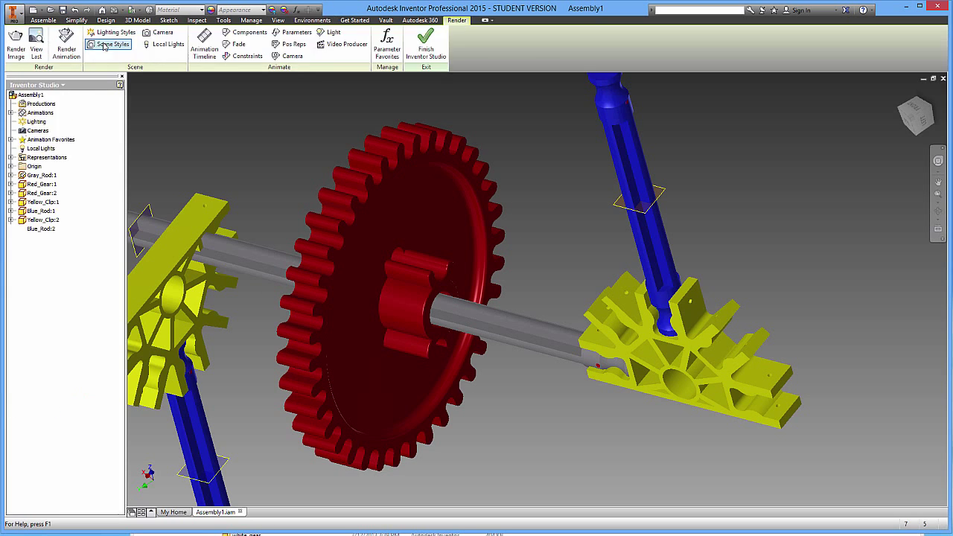
{"action": "scroll", "coordinate": [430, 228], "scroll_direction": "down", "scroll_amount": 5}
{"action": "scroll", "coordinate": [484, 313], "scroll_direction": "up", "scroll_amount": 3}
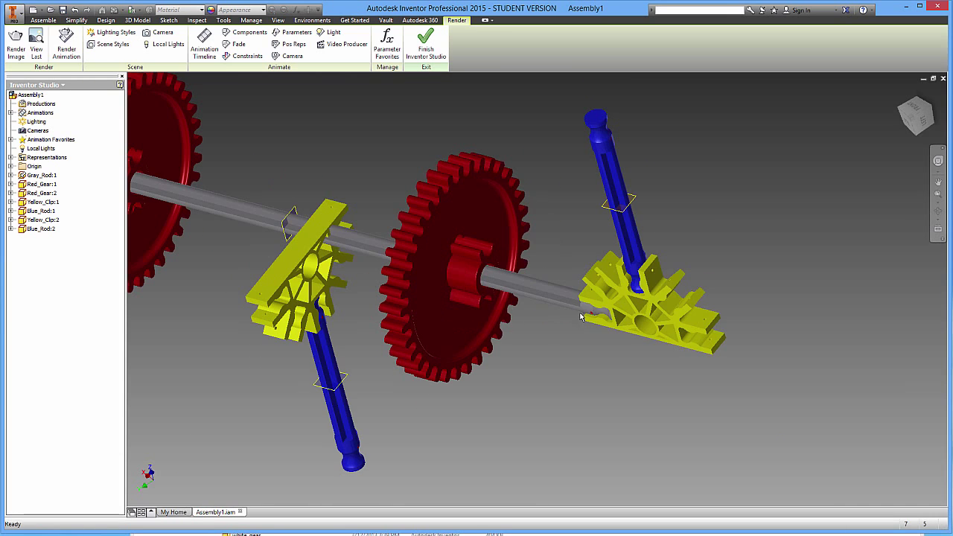
{"action": "left_click", "coordinate": [11, 220]}
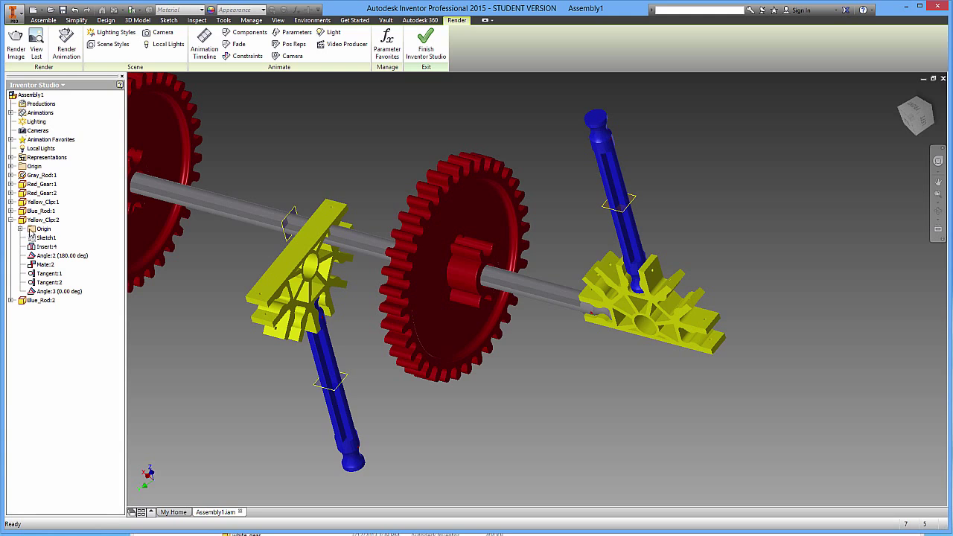
{"action": "right_click", "coordinate": [53, 295]}
{"action": "left_click", "coordinate": [71, 306]}
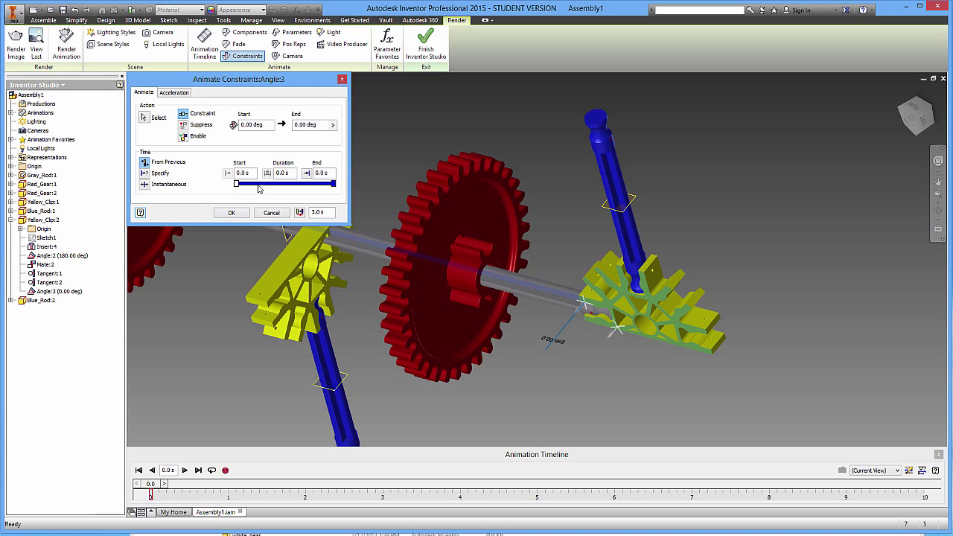
Set Angle:3 to turn to 1080 deg over 0–7 s and adjust the action increment.
{"action": "left_click", "coordinate": [313, 124]}
{"action": "left_click", "coordinate": [144, 173]}
{"action": "left_click", "coordinate": [252, 173]}
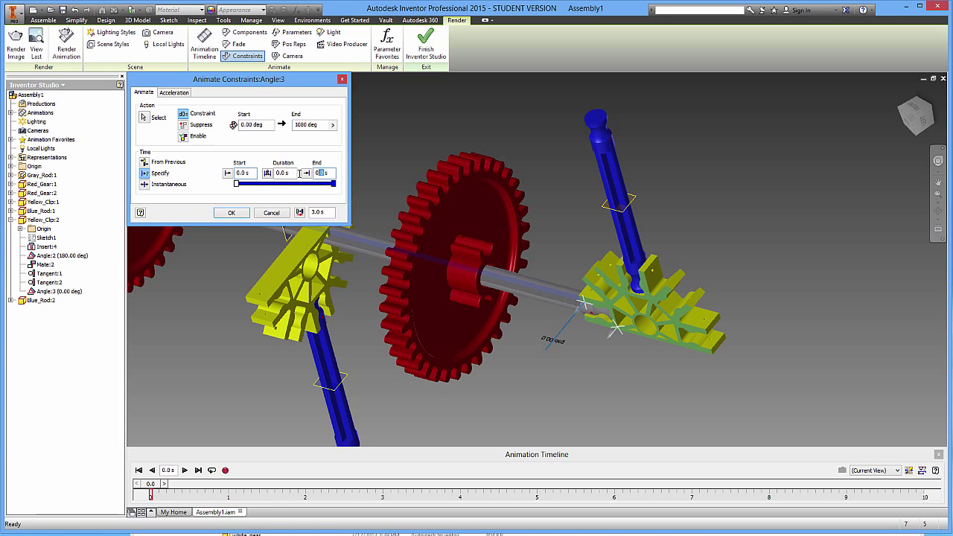
{"action": "type", "text": "7"}
{"action": "left_click_drag", "start_coordinate": [323, 214], "coordinate": [304, 206]}
{"action": "mouse_move", "coordinate": [275, 89]}
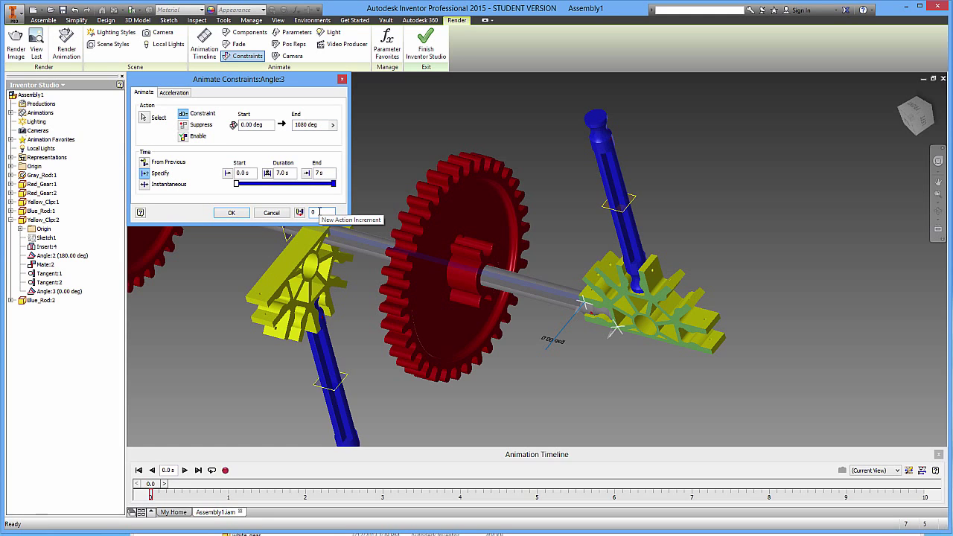
Apply the Angle:3 spin, play it from the start, and bring up Animation Options.
{"action": "left_click", "coordinate": [231, 212]}
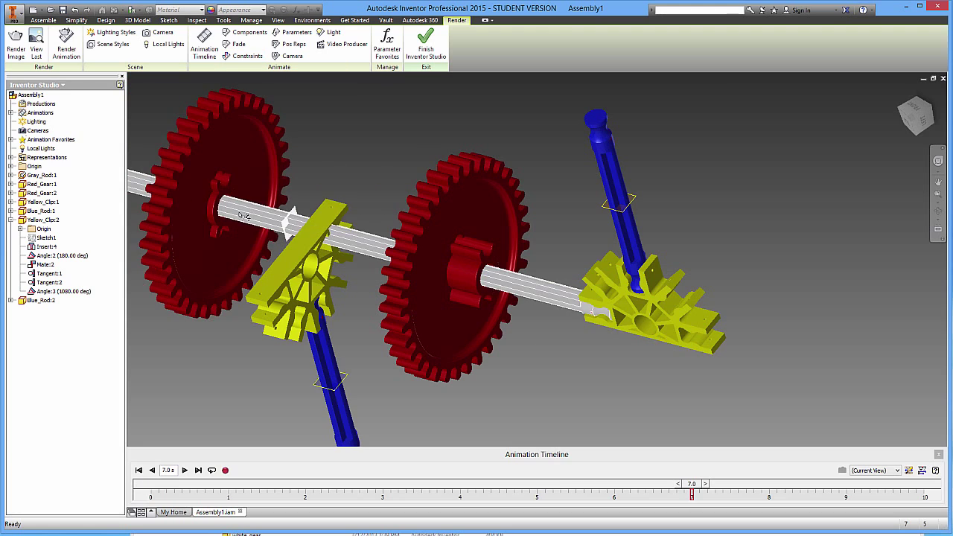
{"action": "middle_click_drag", "start_coordinate": [332, 245], "coordinate": [428, 283]}
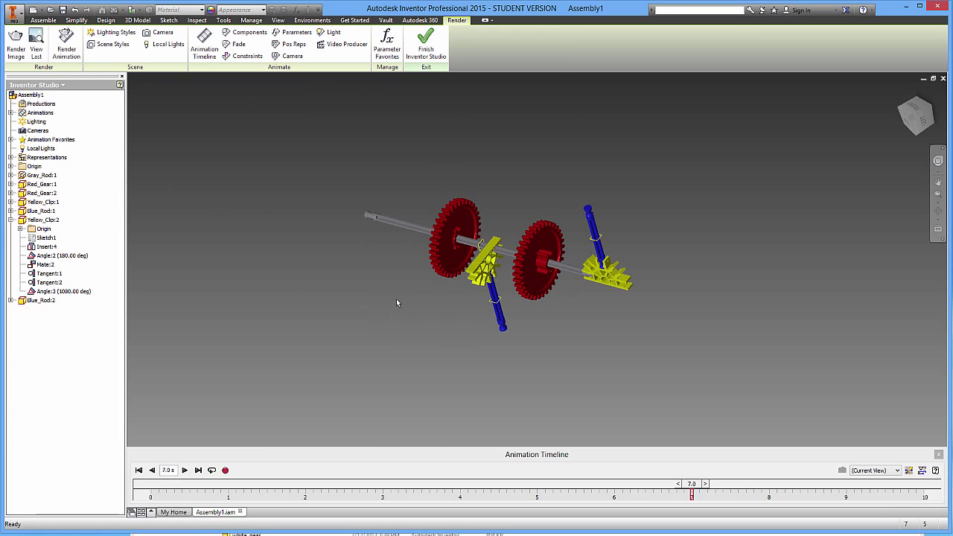
{"action": "left_click", "coordinate": [138, 470]}
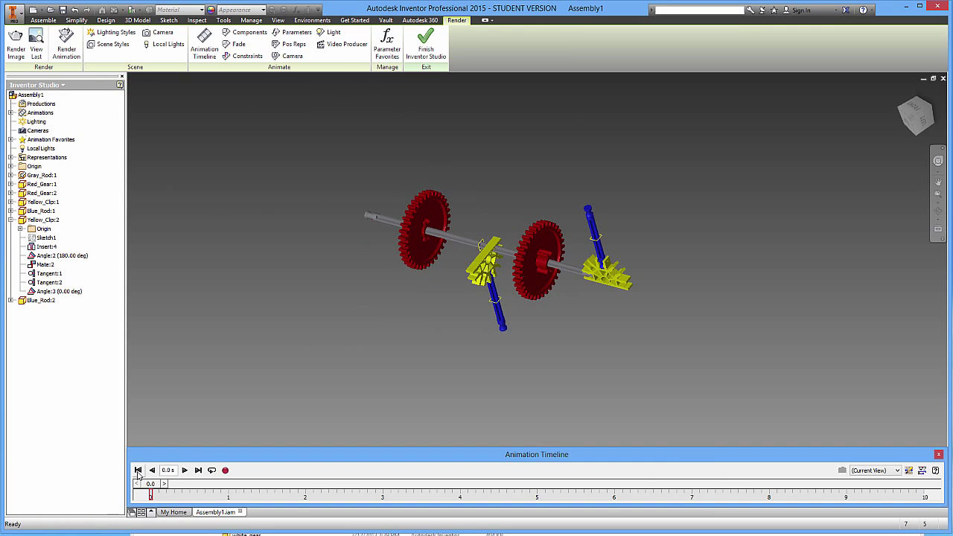
{"action": "left_click", "coordinate": [185, 469]}
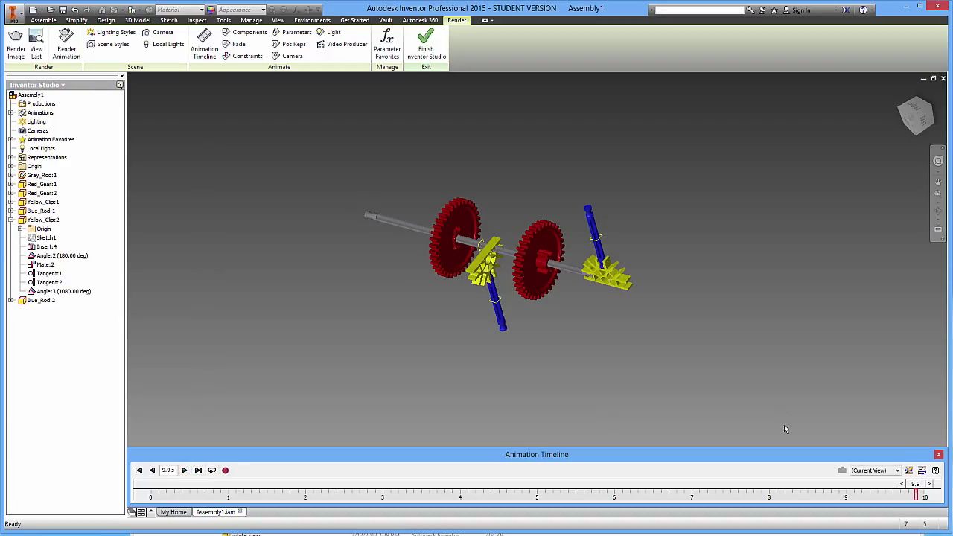
{"action": "left_click", "coordinate": [907, 472]}
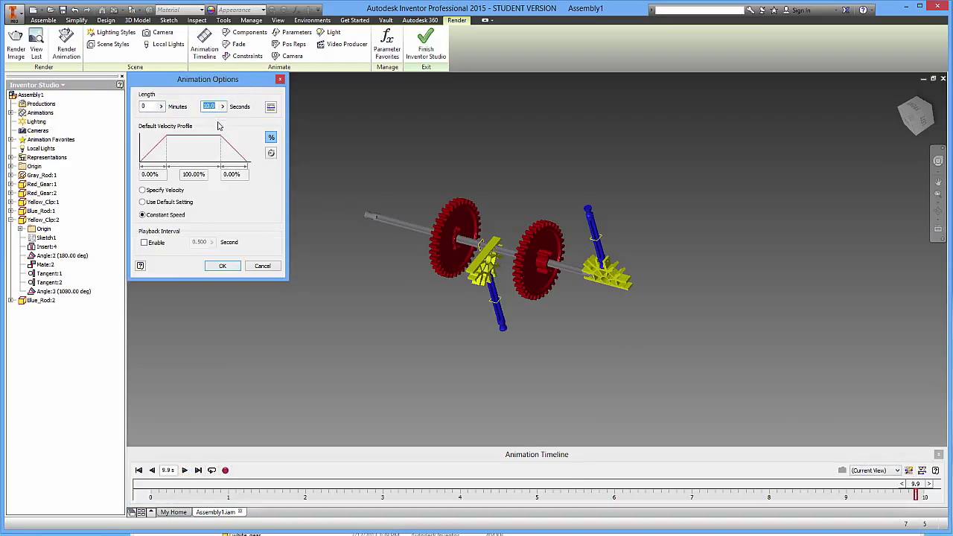
Set the animation length to 7 seconds, enable repeat, and play it, stopping at 4.5 s.
{"action": "left_click", "coordinate": [222, 266]}
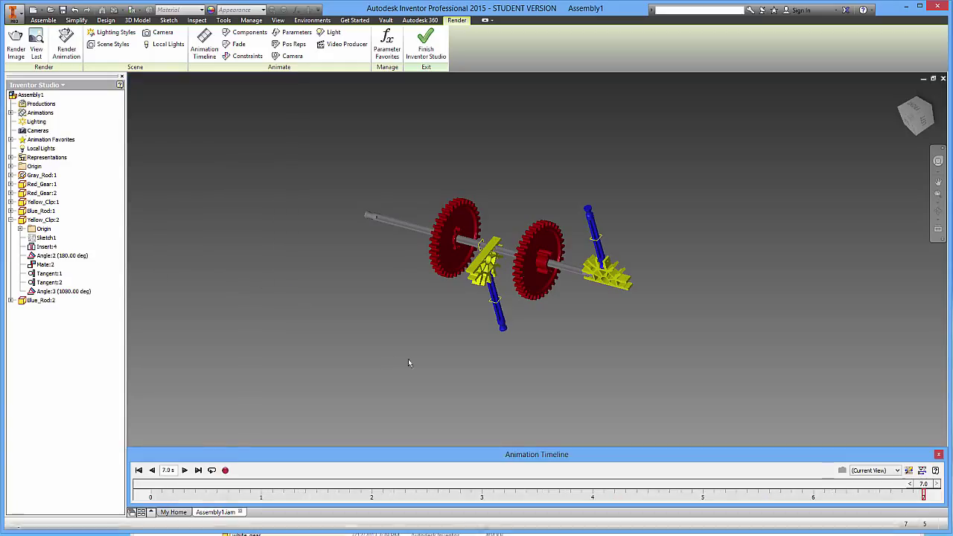
{"action": "left_click", "coordinate": [212, 471]}
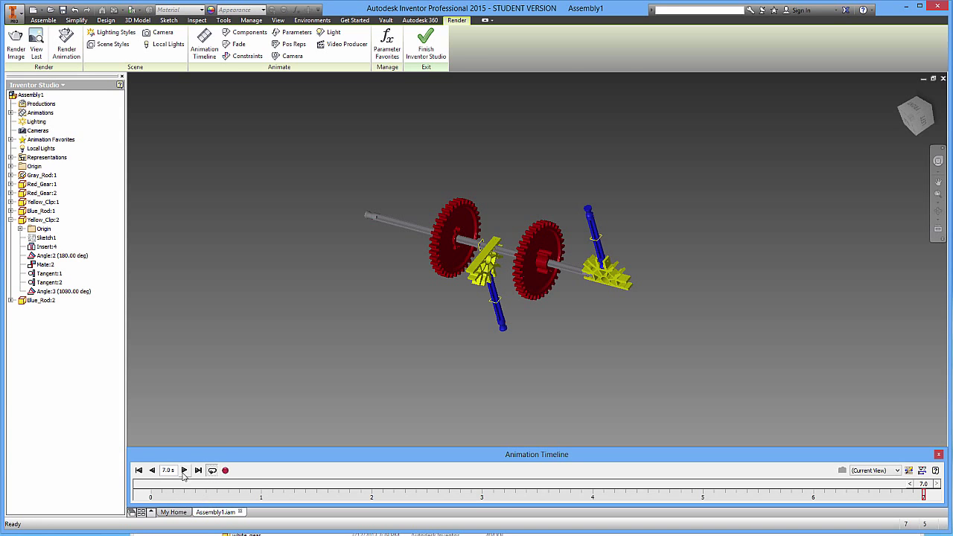
{"action": "left_click", "coordinate": [183, 471]}
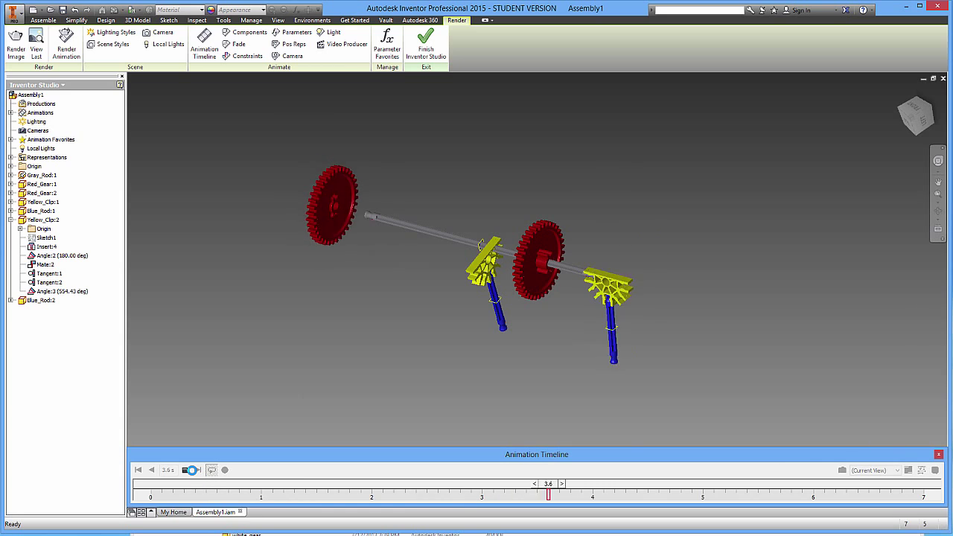
{"action": "left_click", "coordinate": [191, 469]}
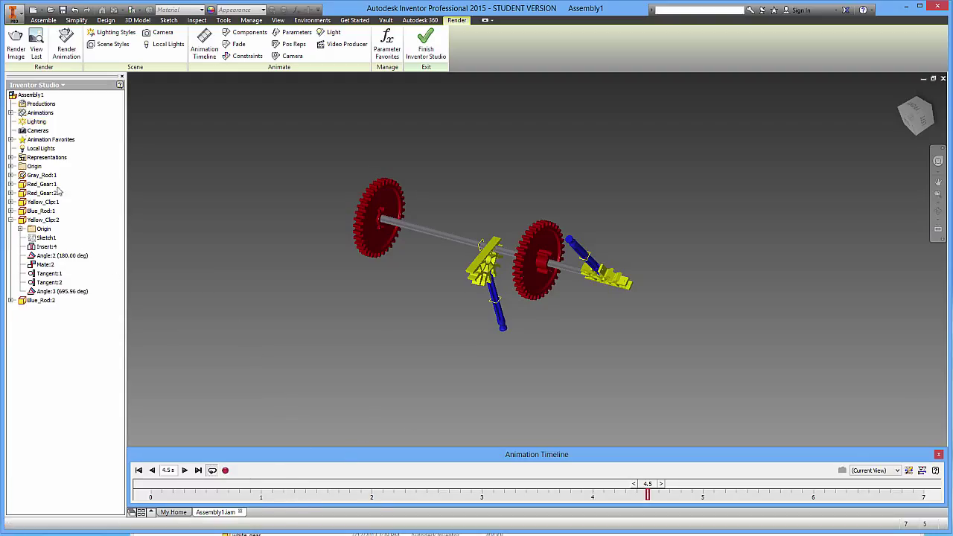
{"action": "scroll", "coordinate": [365, 231], "scroll_direction": "up", "scroll_amount": 5}
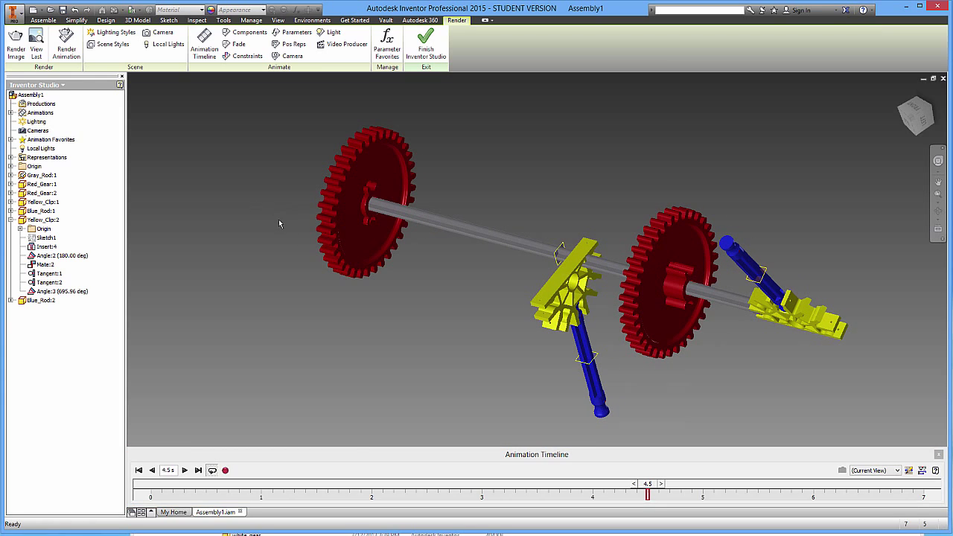
Expand the Animations list and activate Animation1.
{"action": "left_click", "coordinate": [12, 113]}
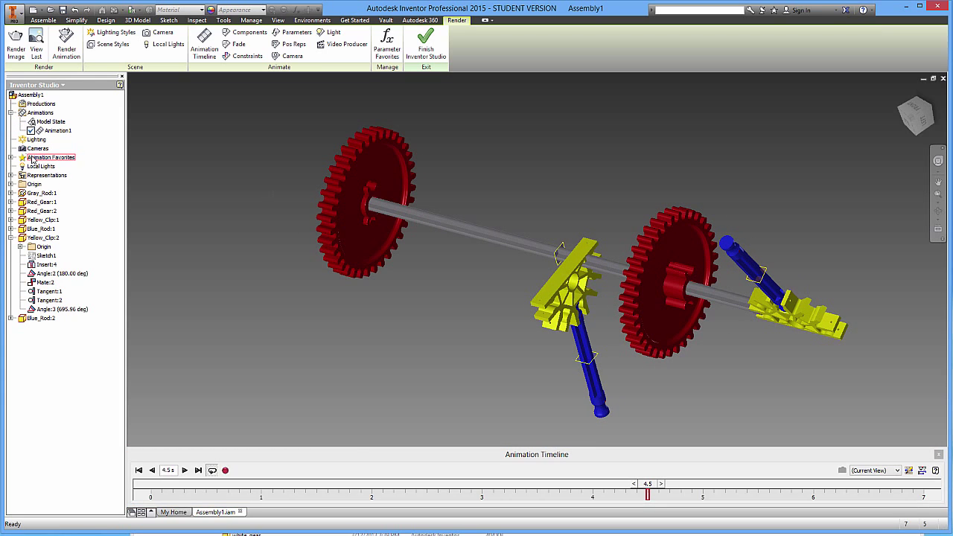
{"action": "left_click", "coordinate": [12, 112]}
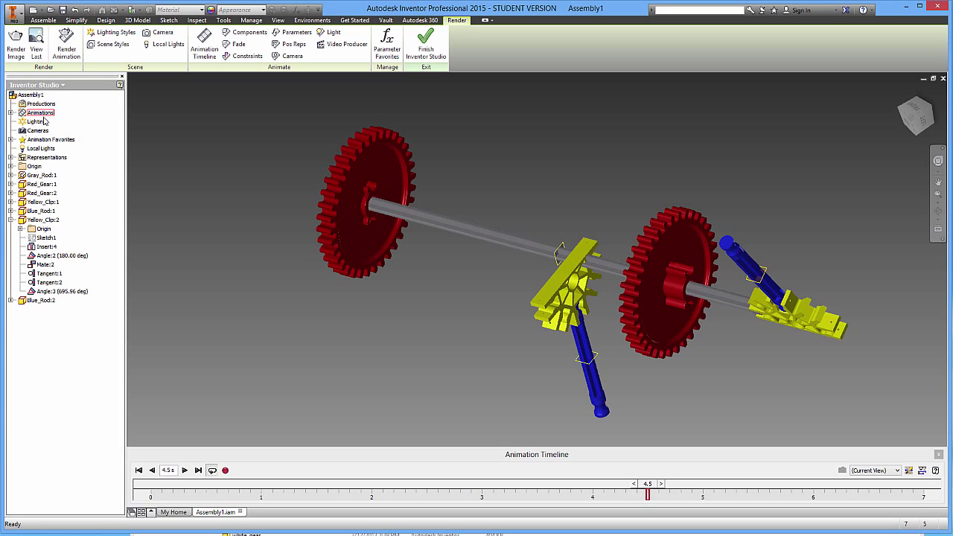
{"action": "left_click", "coordinate": [12, 112]}
{"action": "double_click", "coordinate": [66, 132]}
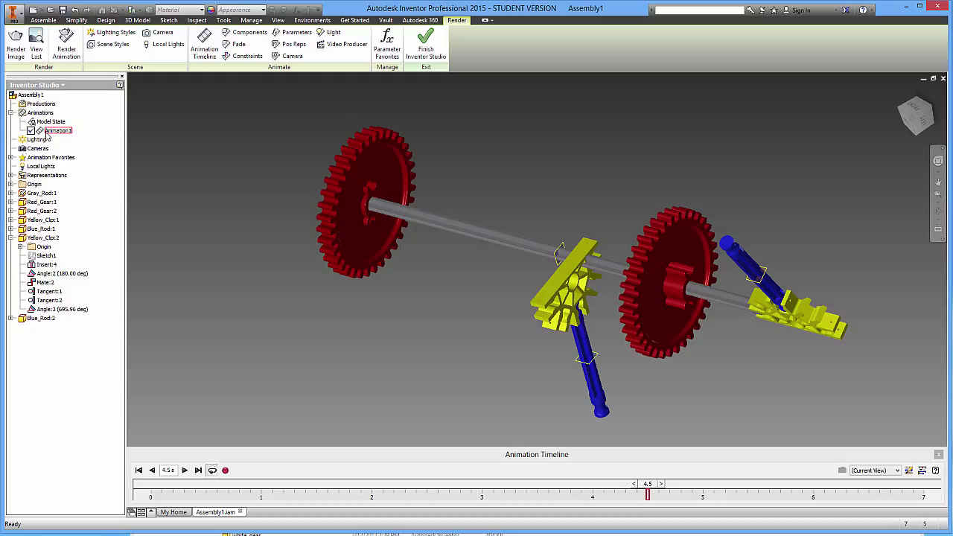
{"action": "right_click", "coordinate": [49, 132]}
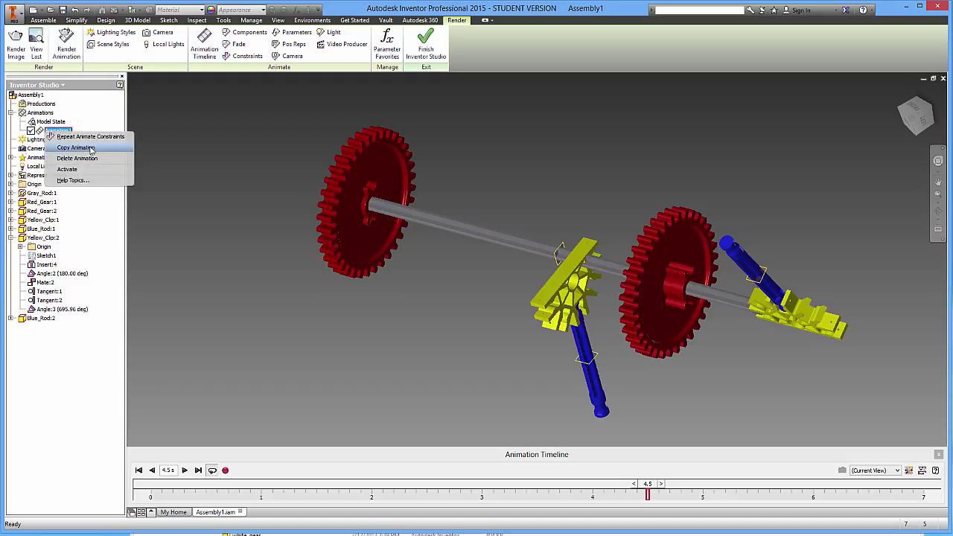
{"action": "left_click", "coordinate": [192, 148]}
Expand Animation Favorites and highlight Insert:2 and Angle:3 in the model.
{"action": "left_click", "coordinate": [11, 157]}
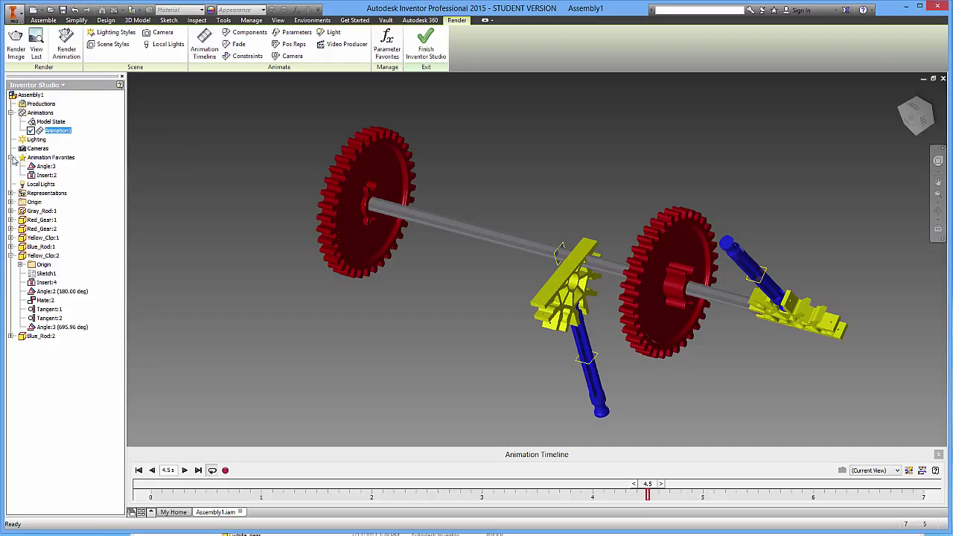
{"action": "right_click", "coordinate": [55, 134]}
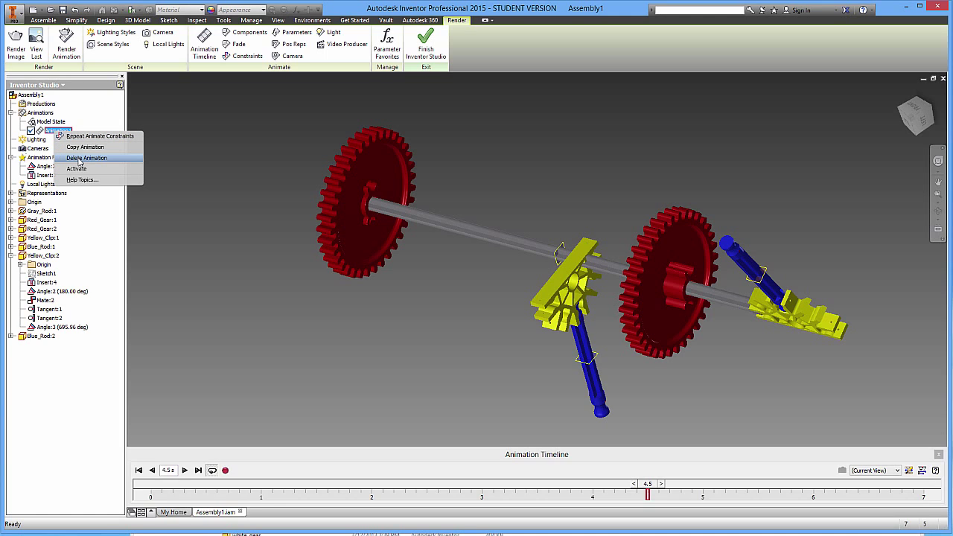
{"action": "left_click", "coordinate": [196, 205]}
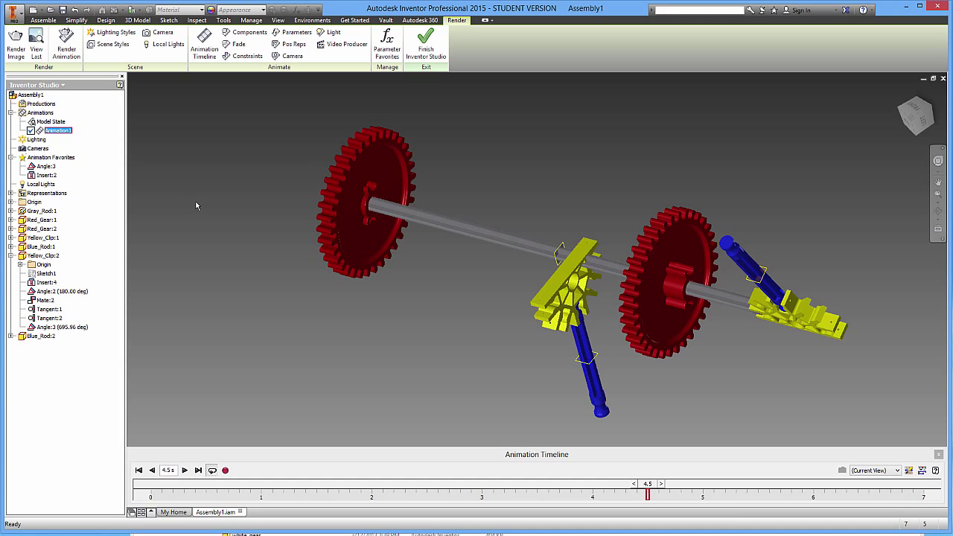
{"action": "left_click", "coordinate": [46, 175]}
{"action": "left_click", "coordinate": [55, 168]}
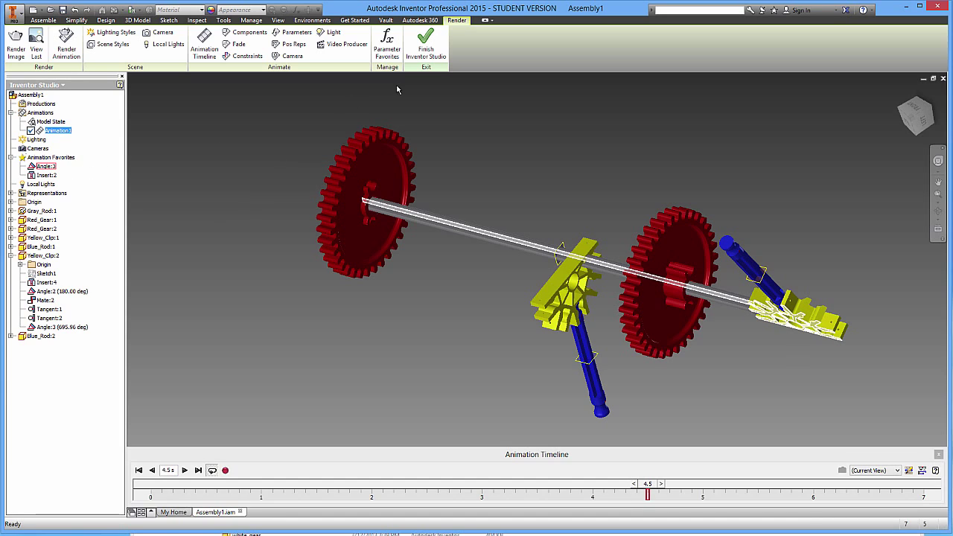